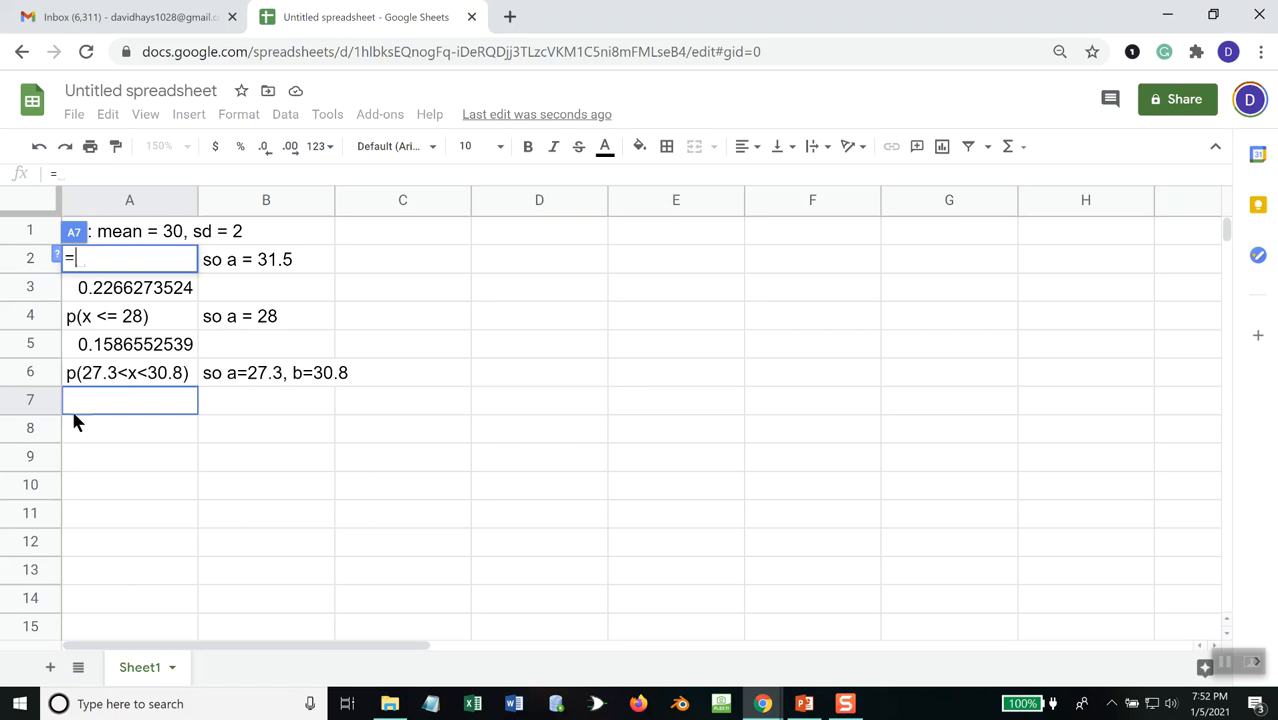
{"action": "left_click", "coordinate": [122, 455]}
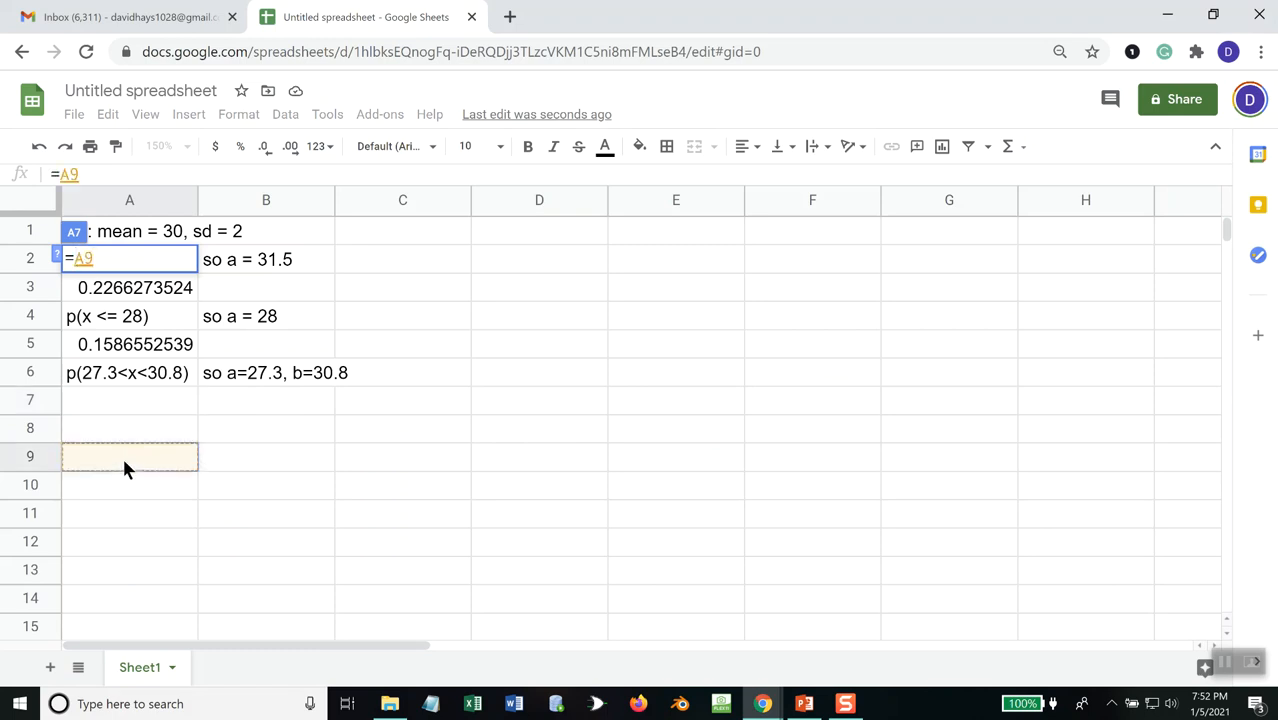
{"action": "key", "text": "Escape"}
{"action": "left_click", "coordinate": [109, 420]}
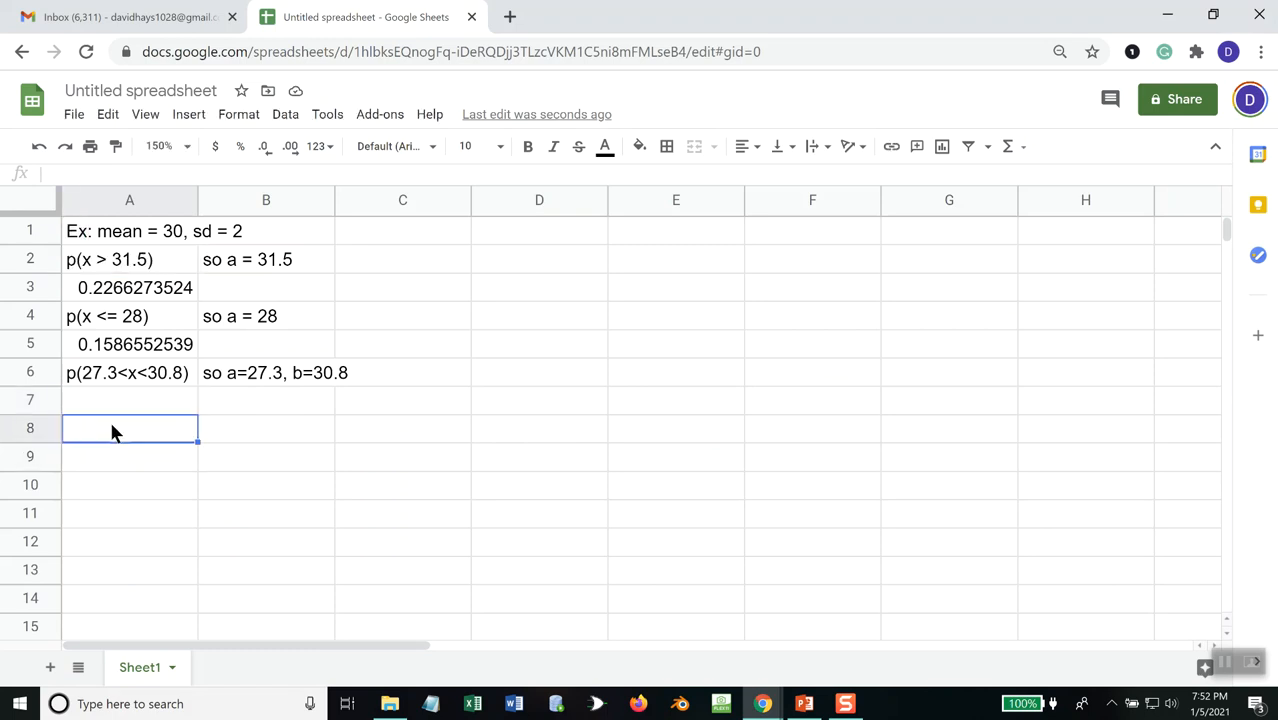
Begin the formula in A7 with =norm.dist(30.8,30,2,true)-, following the P(a ≤ x ≤ b) form on the Finding Probability slide
{"action": "left_click", "coordinate": [112, 390]}
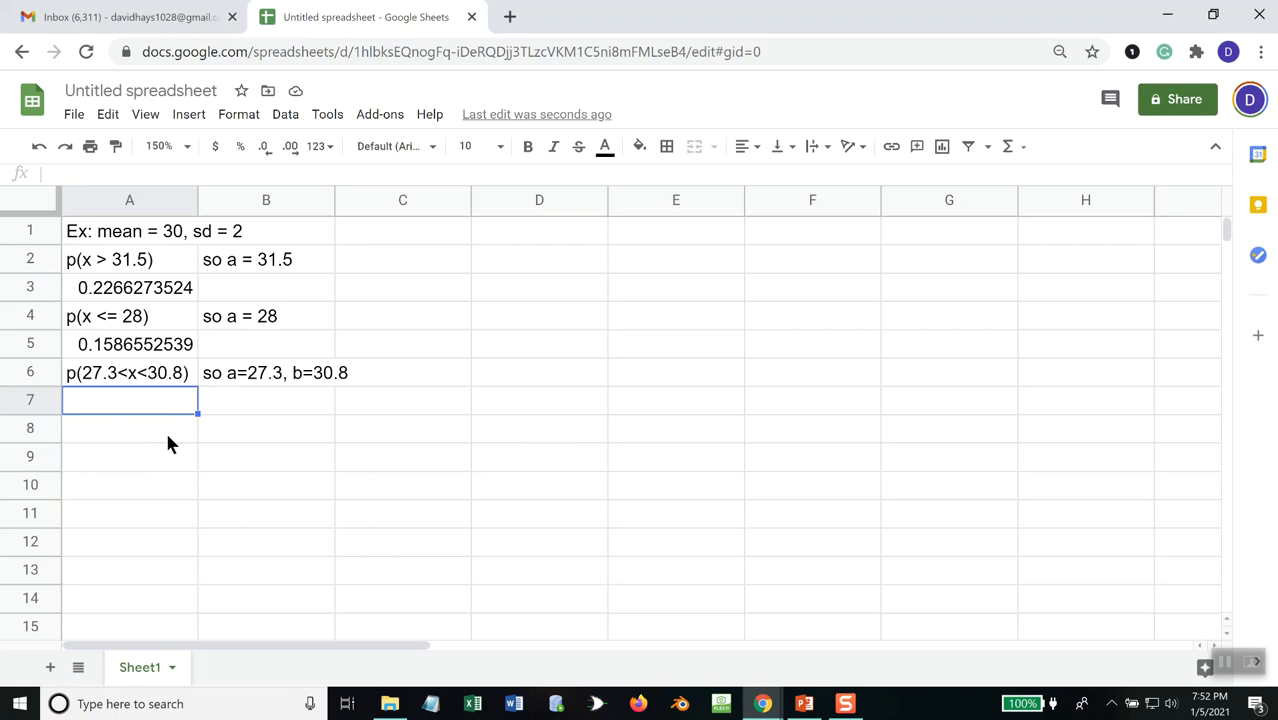
{"action": "type", "text": "=norm.dist("}
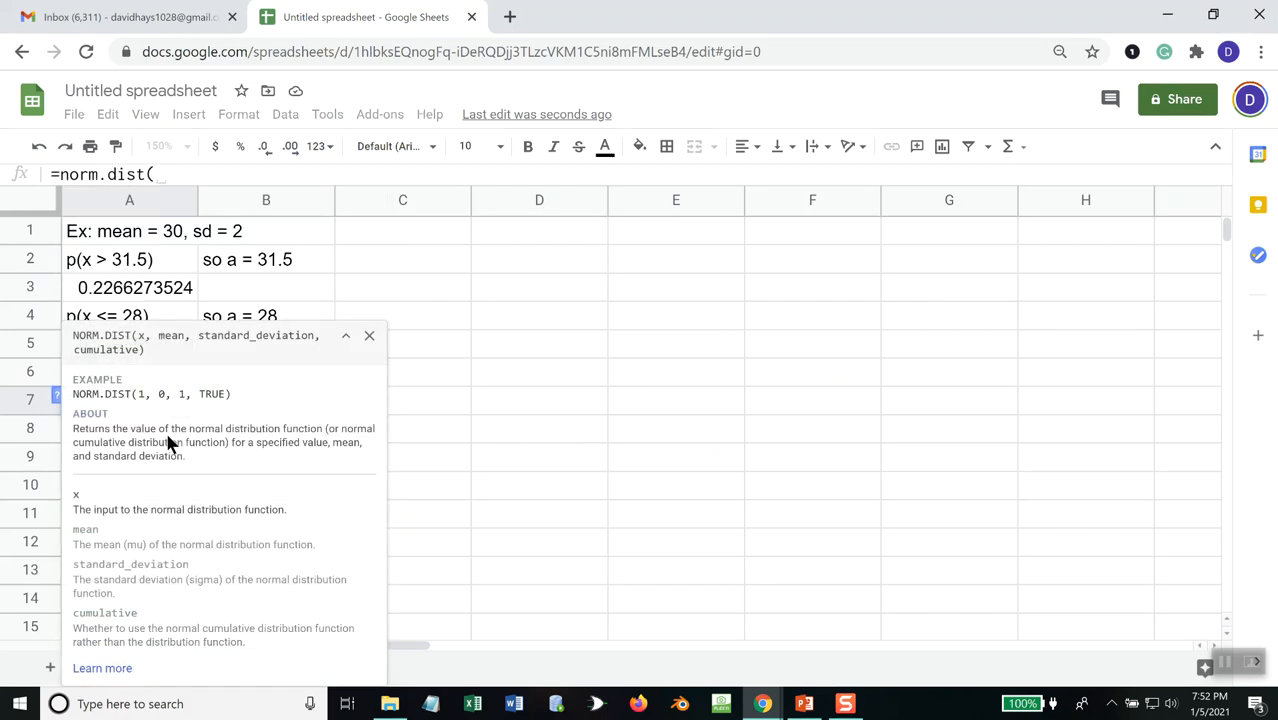
{"action": "key", "text": "alt+Tab"}
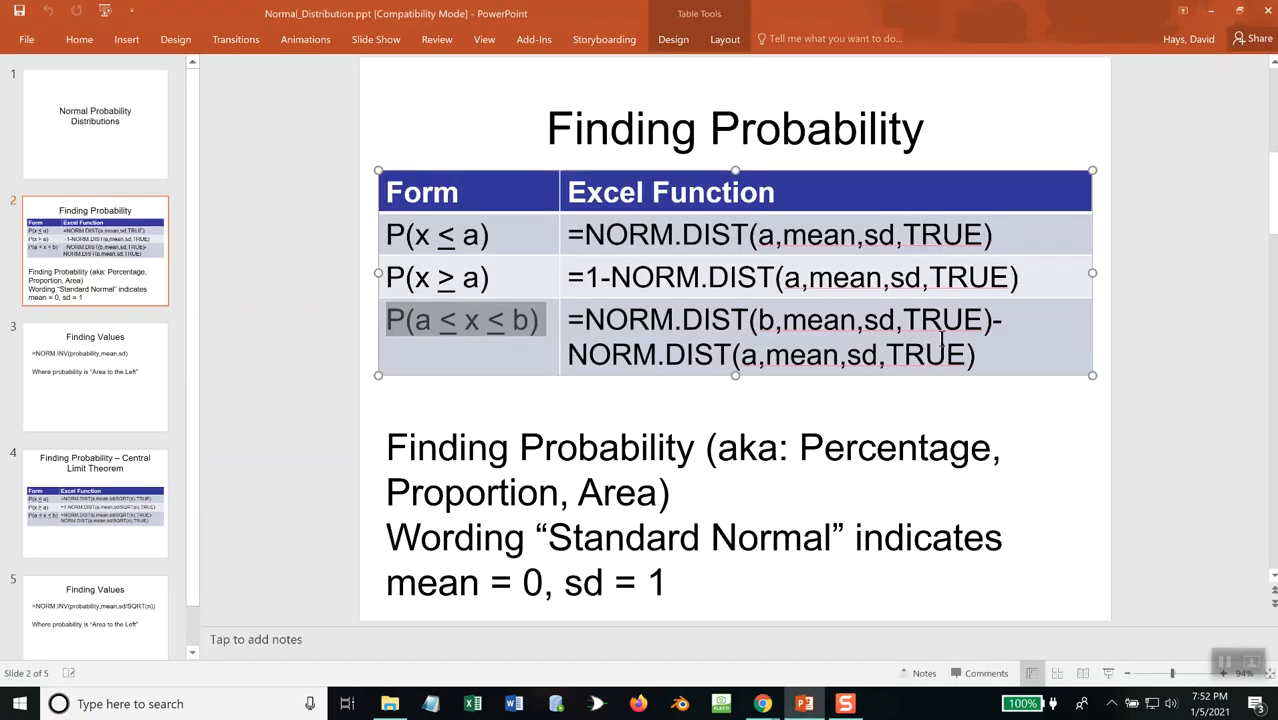
{"action": "key", "text": "alt+Tab"}
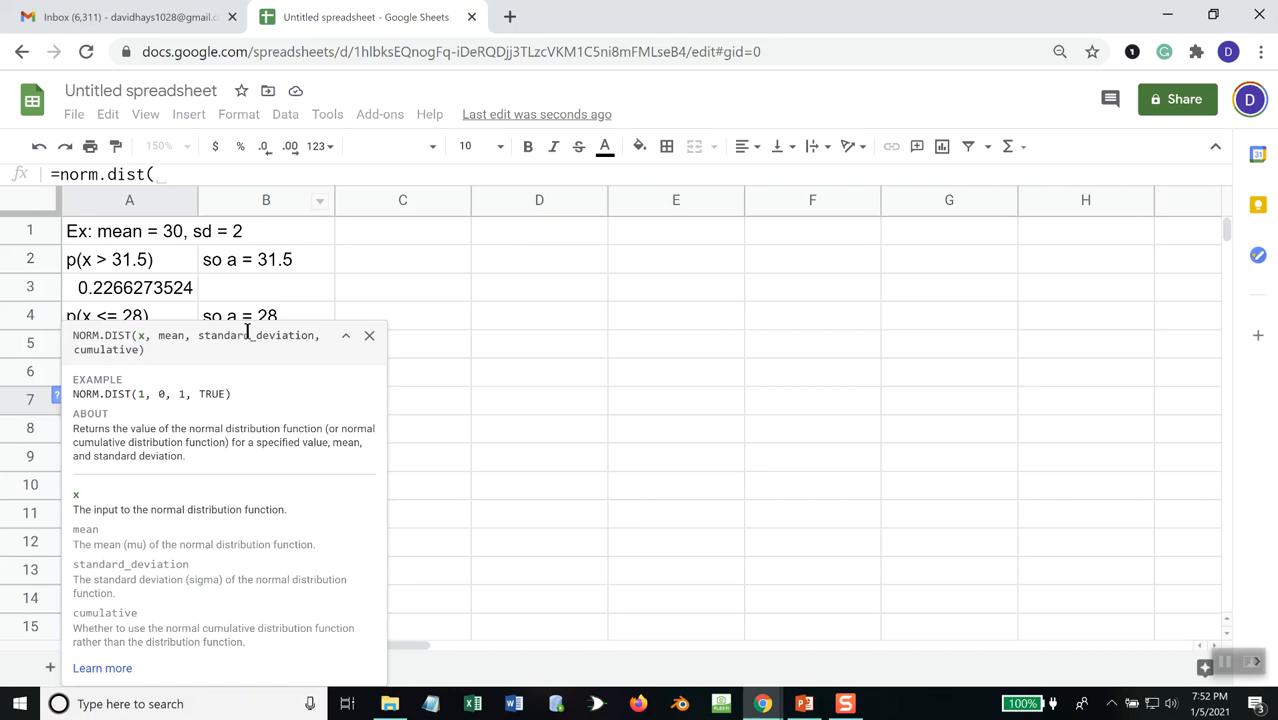
{"action": "left_click", "coordinate": [369, 336]}
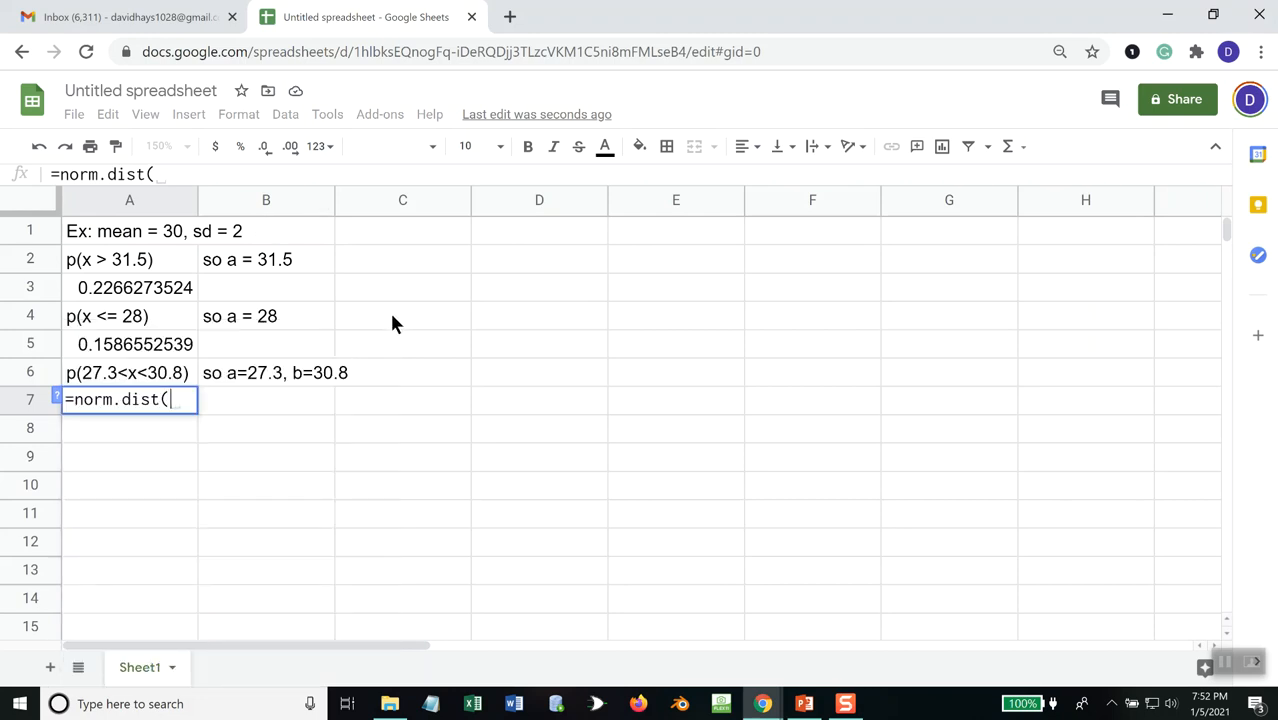
{"action": "type", "text": "30.8,"}
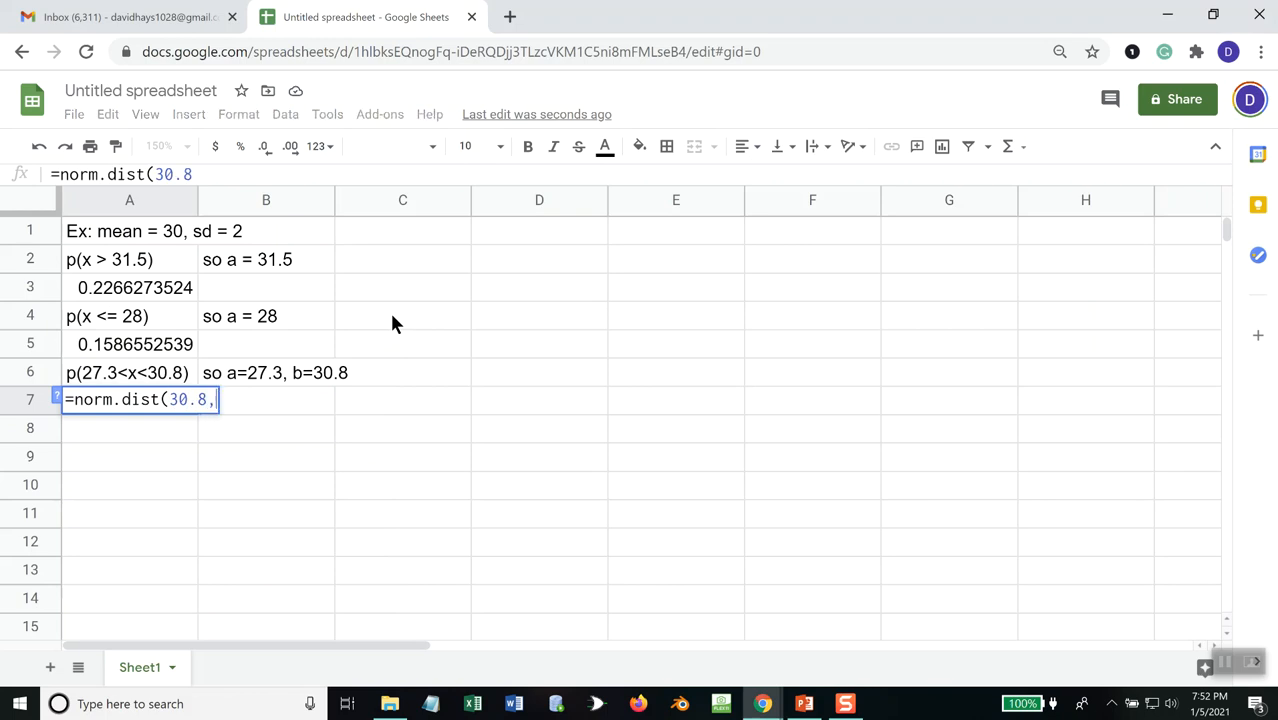
{"action": "type", "text": "30,"}
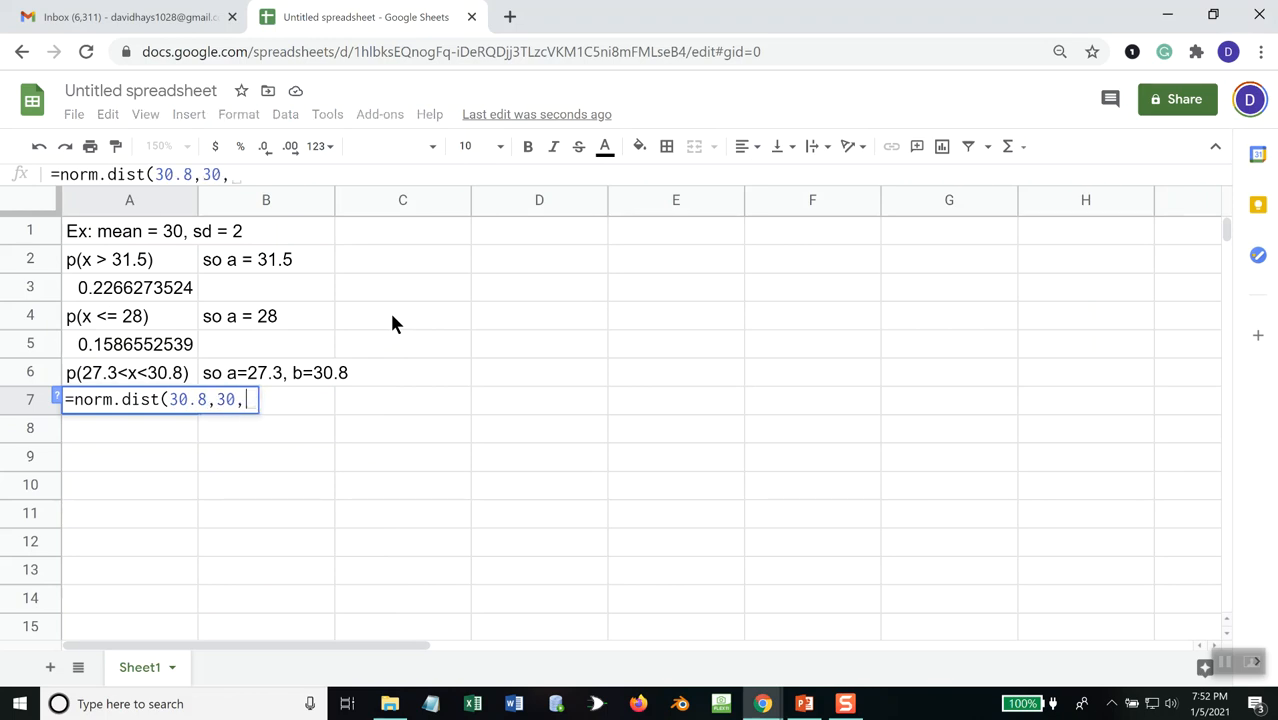
{"action": "type", "text": "2, "}
{"action": "type", "text": "t"}
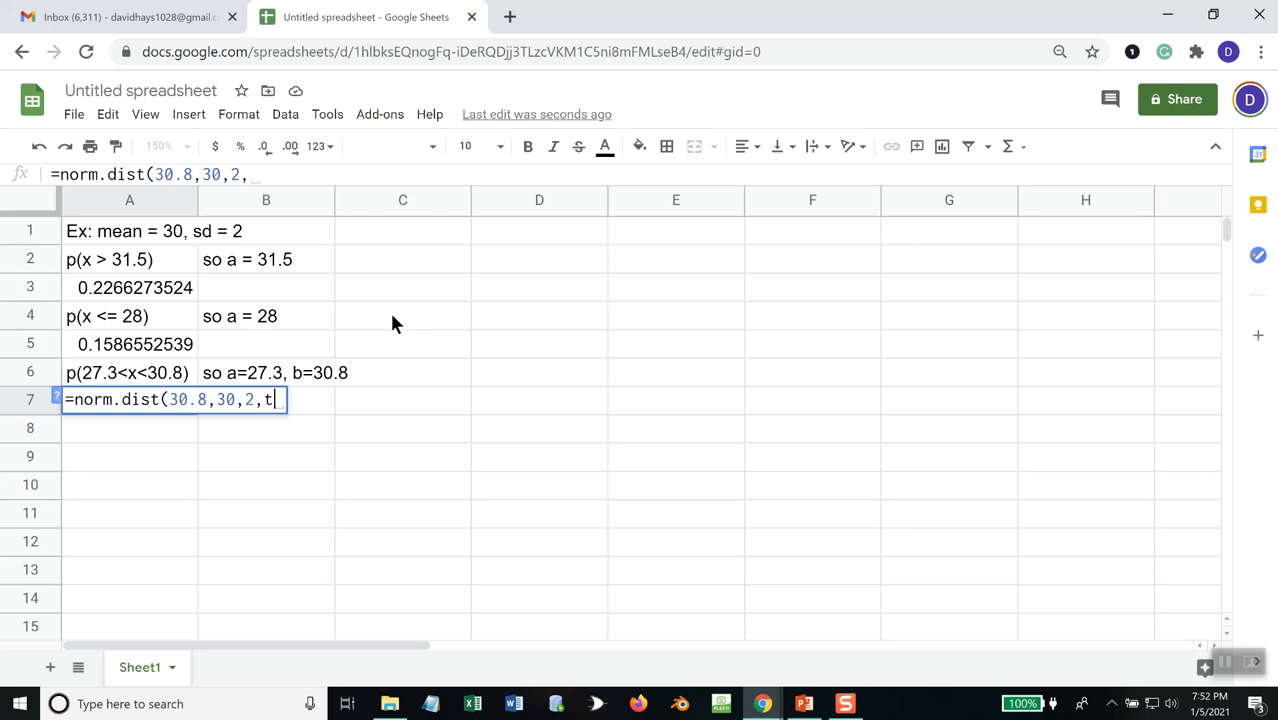
{"action": "type", "text": "rue)-"}
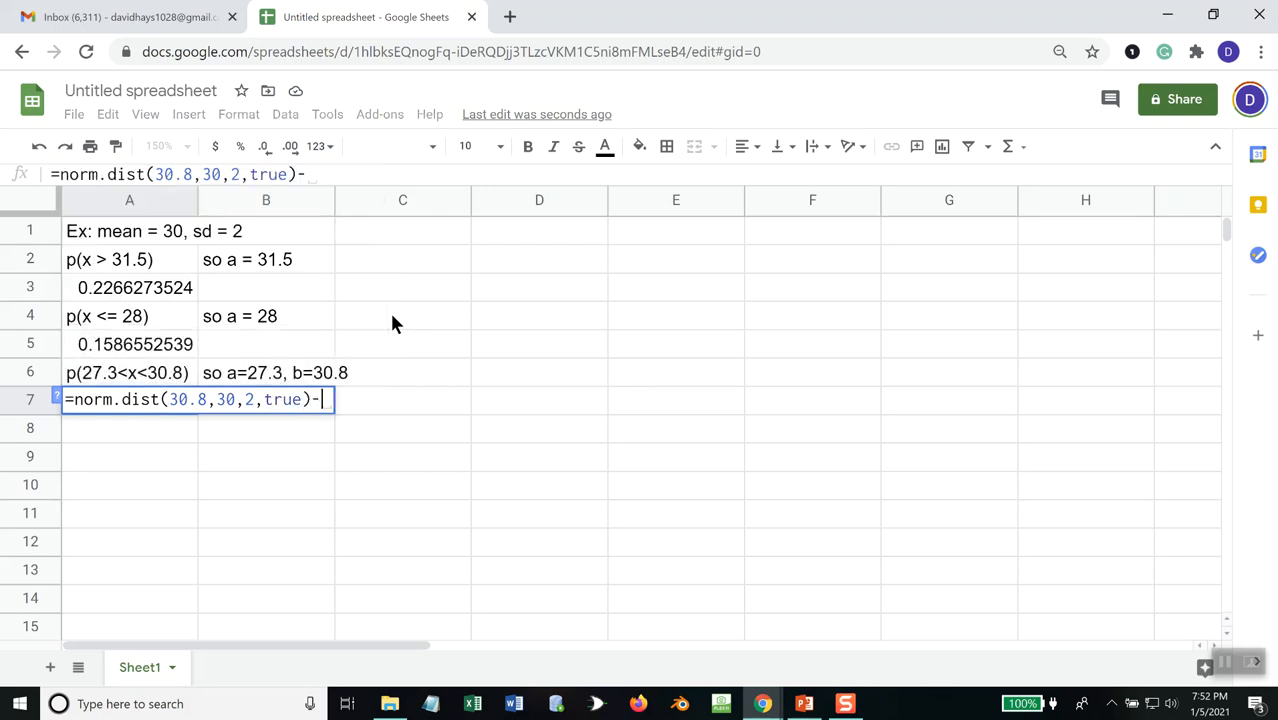
Complete the A7 formula by subtracting norm.dist(27.3,30,2,true), checking the second term against the Finding Probability slide
{"action": "key", "text": "alt+Tab"}
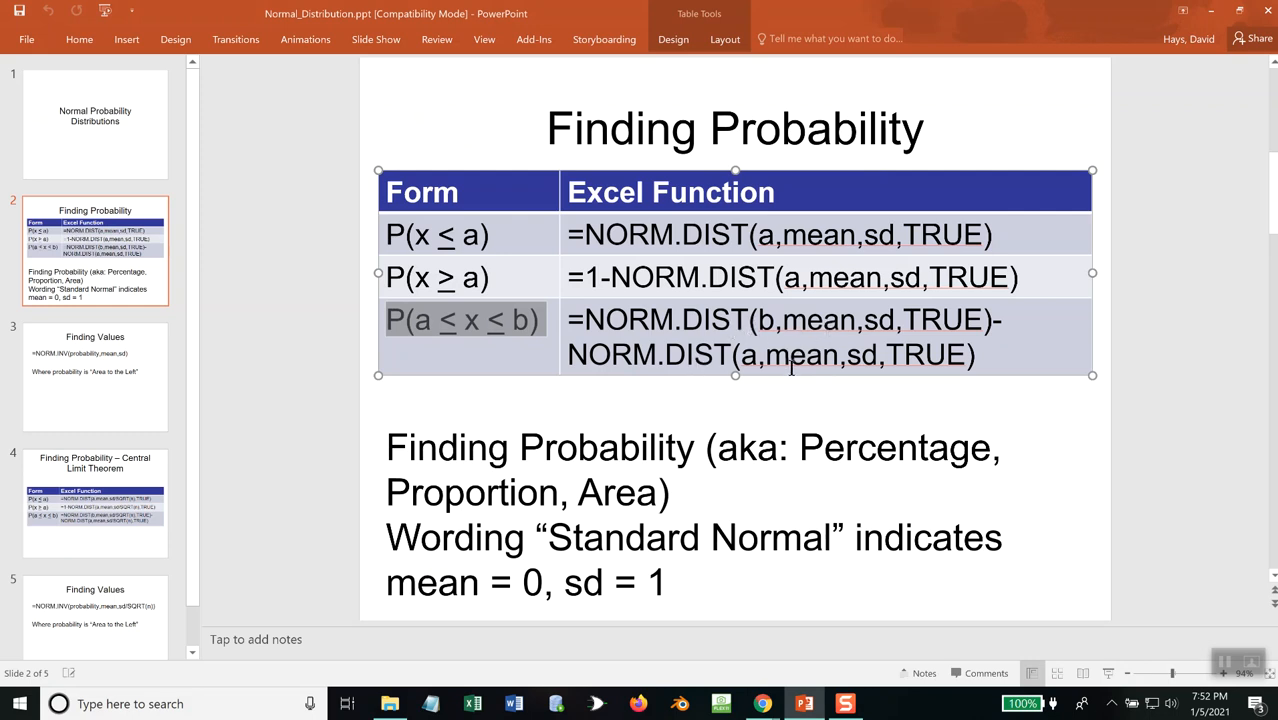
{"action": "key", "text": "alt+Tab"}
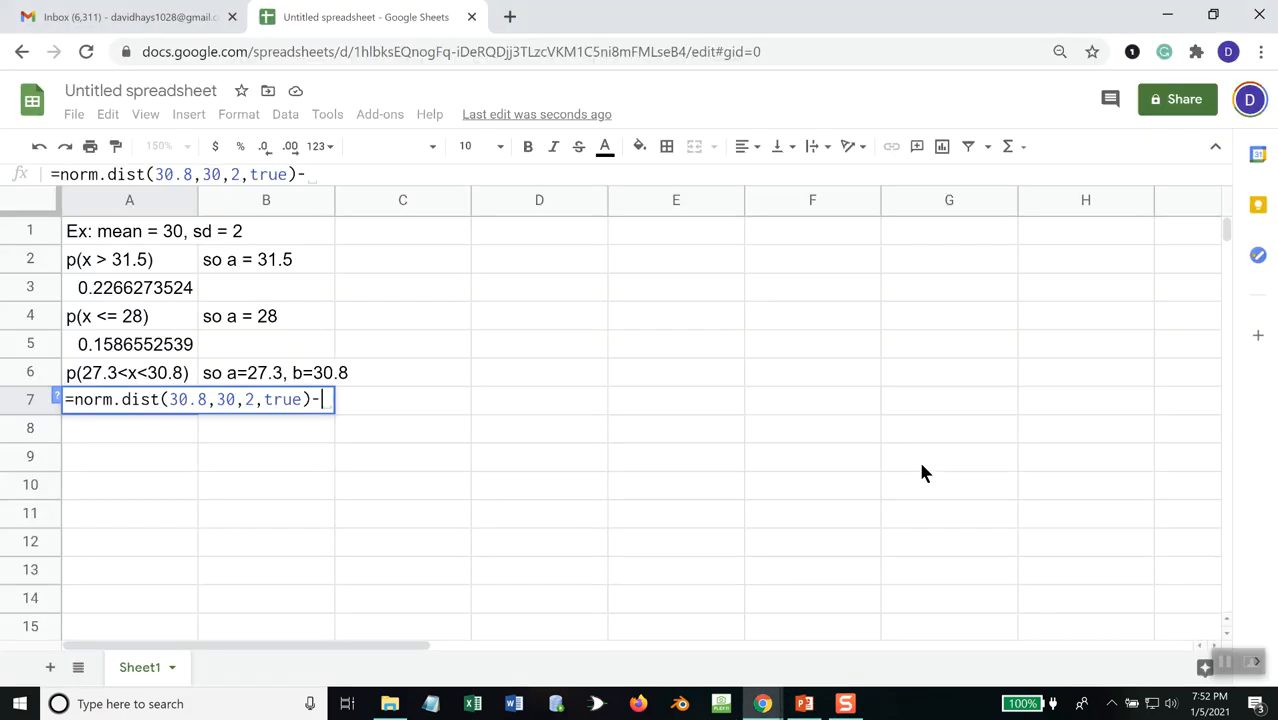
{"action": "type", "text": "norm.dis"}
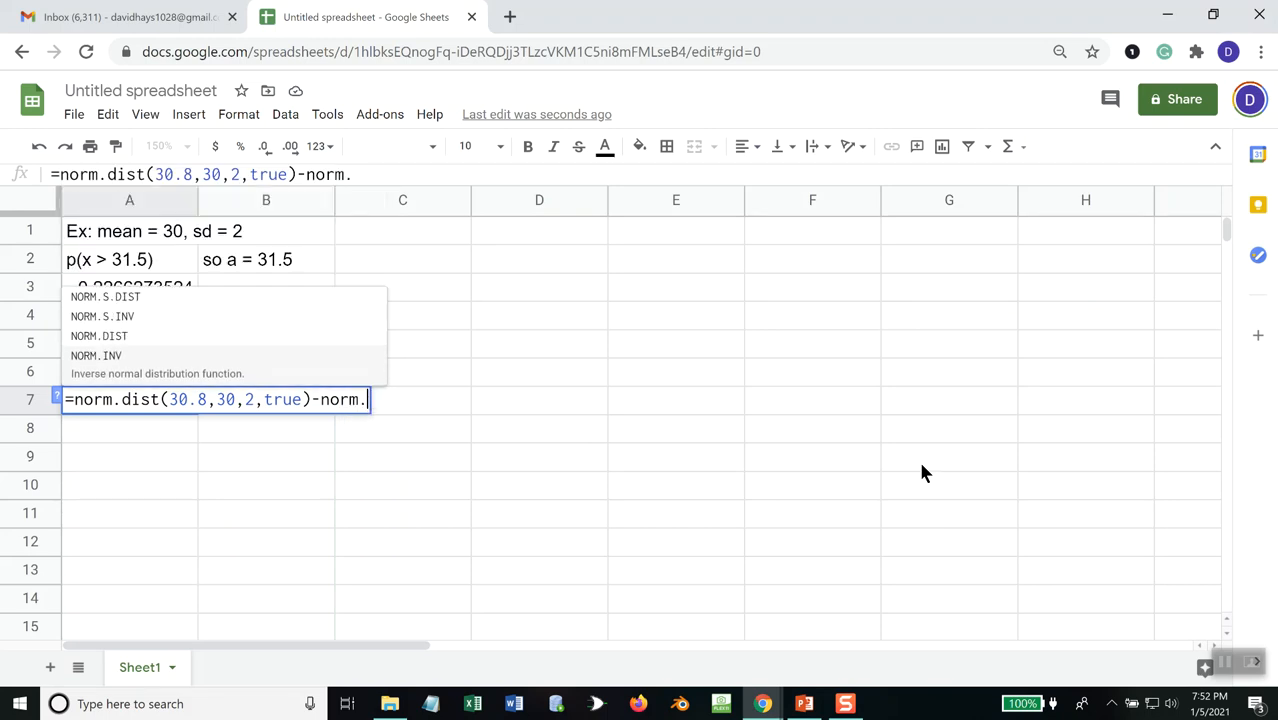
{"action": "type", "text": "t("}
{"action": "key", "text": "alt+Tab"}
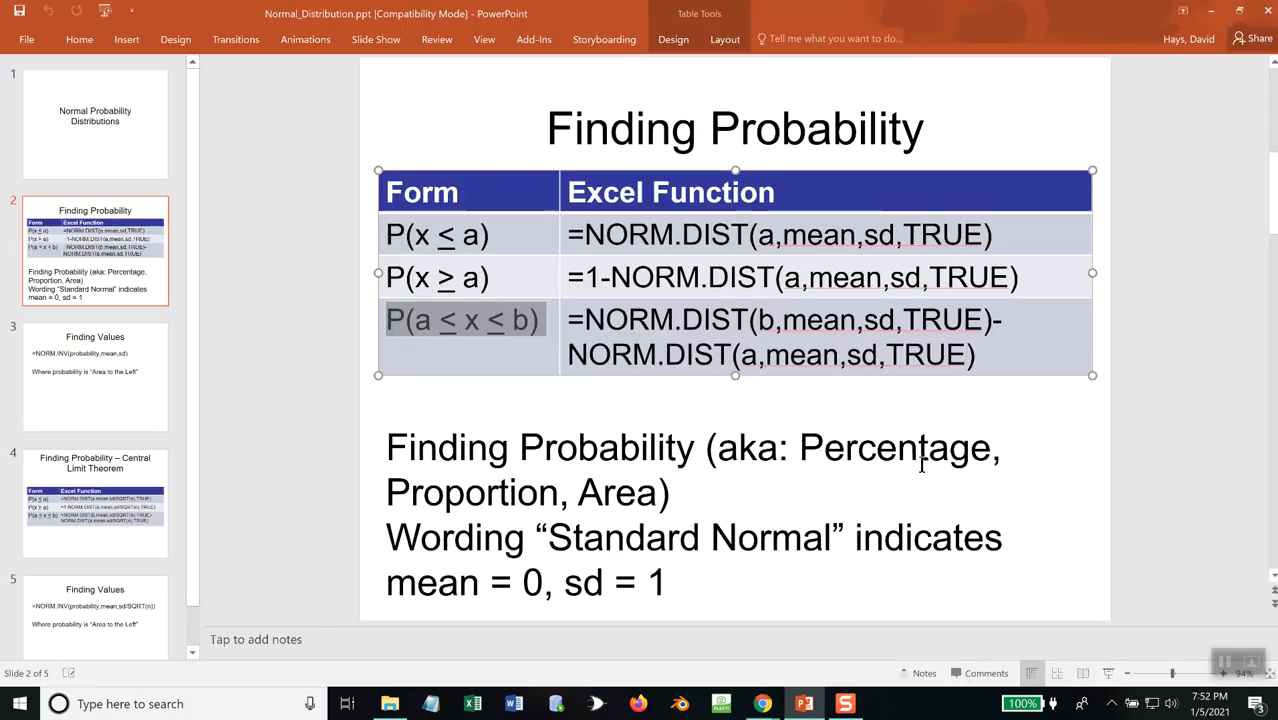
{"action": "key", "text": "alt+Tab"}
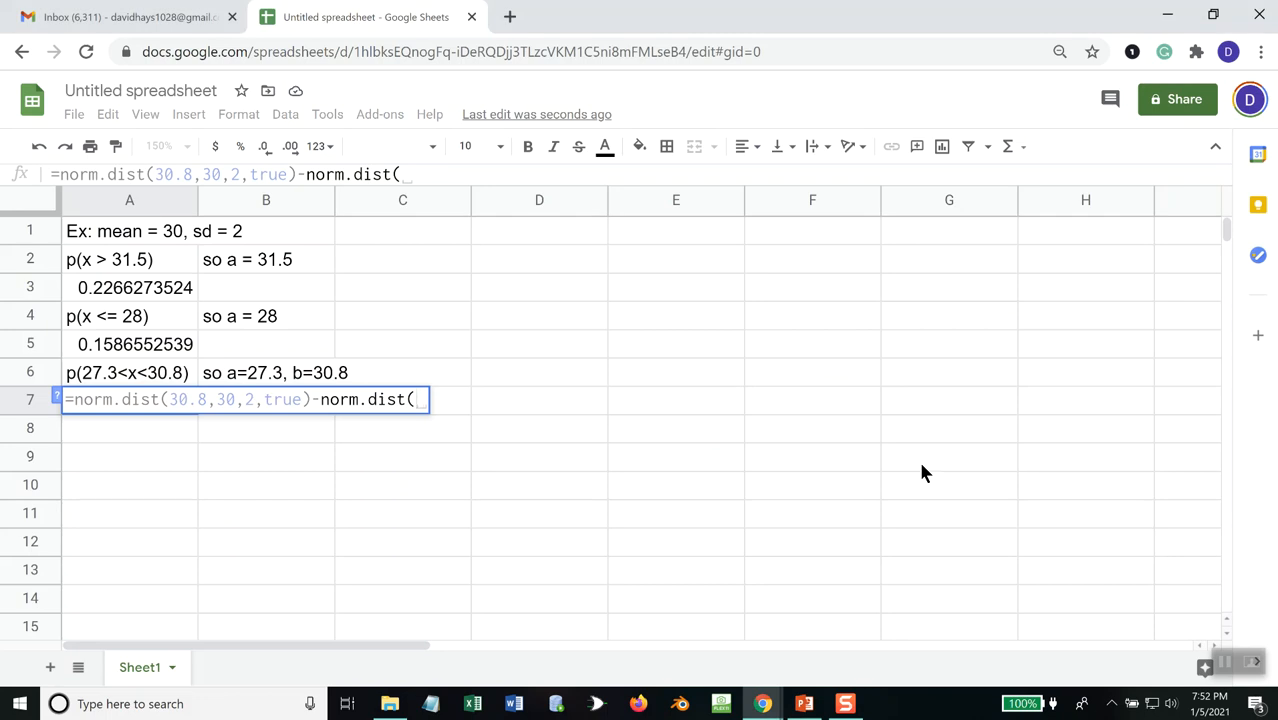
{"action": "type", "text": "27.3"}
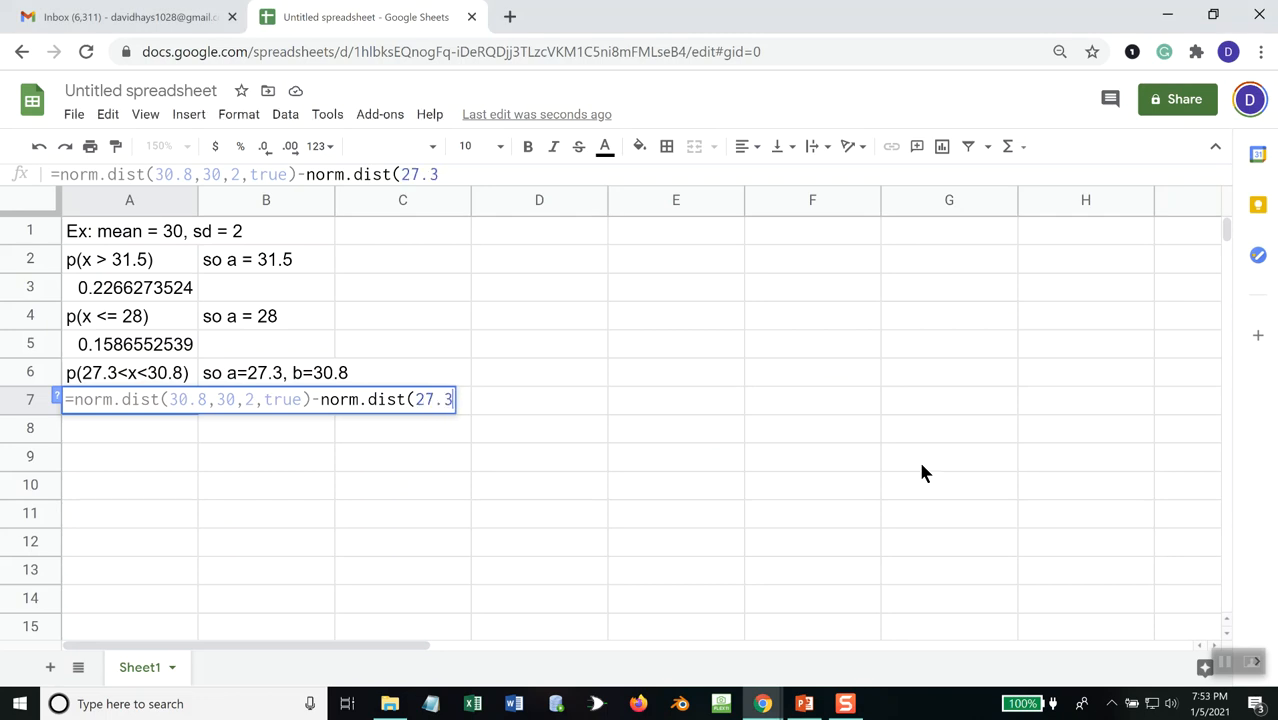
{"action": "type", "text": ",30,2,t"}
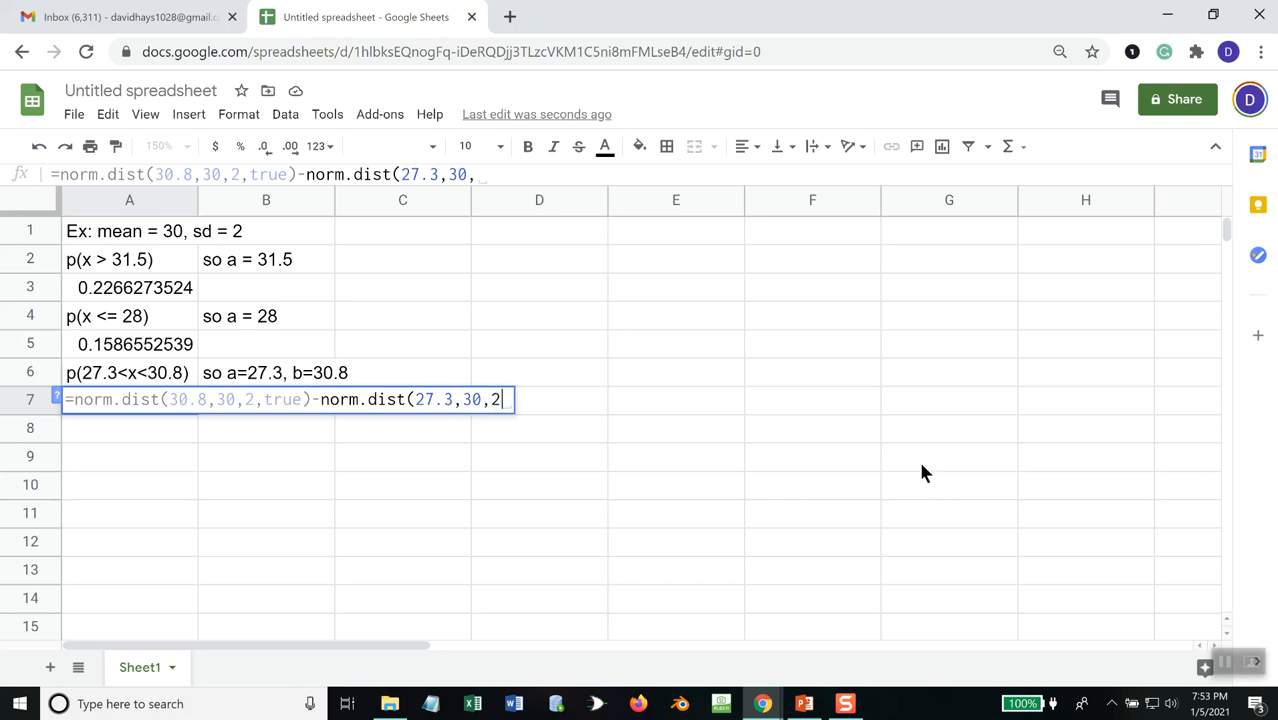
{"action": "type", "text": "rue)"}
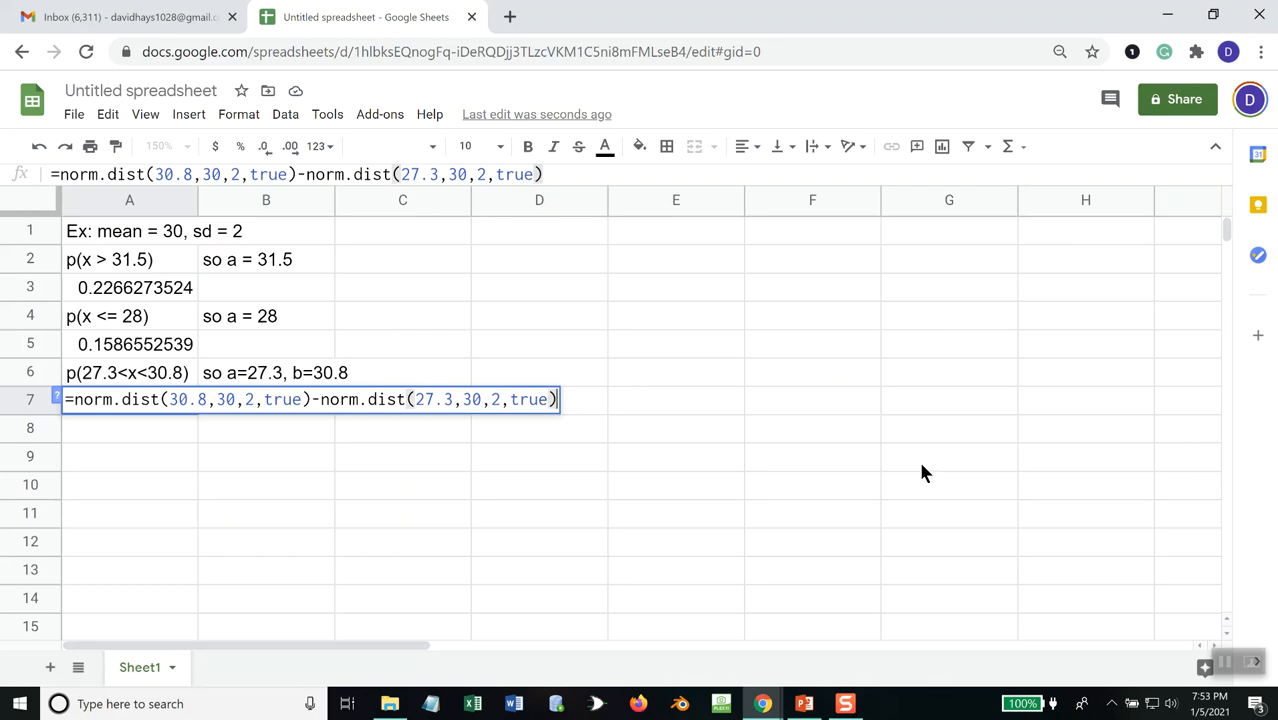
{"action": "key", "text": "Return"}
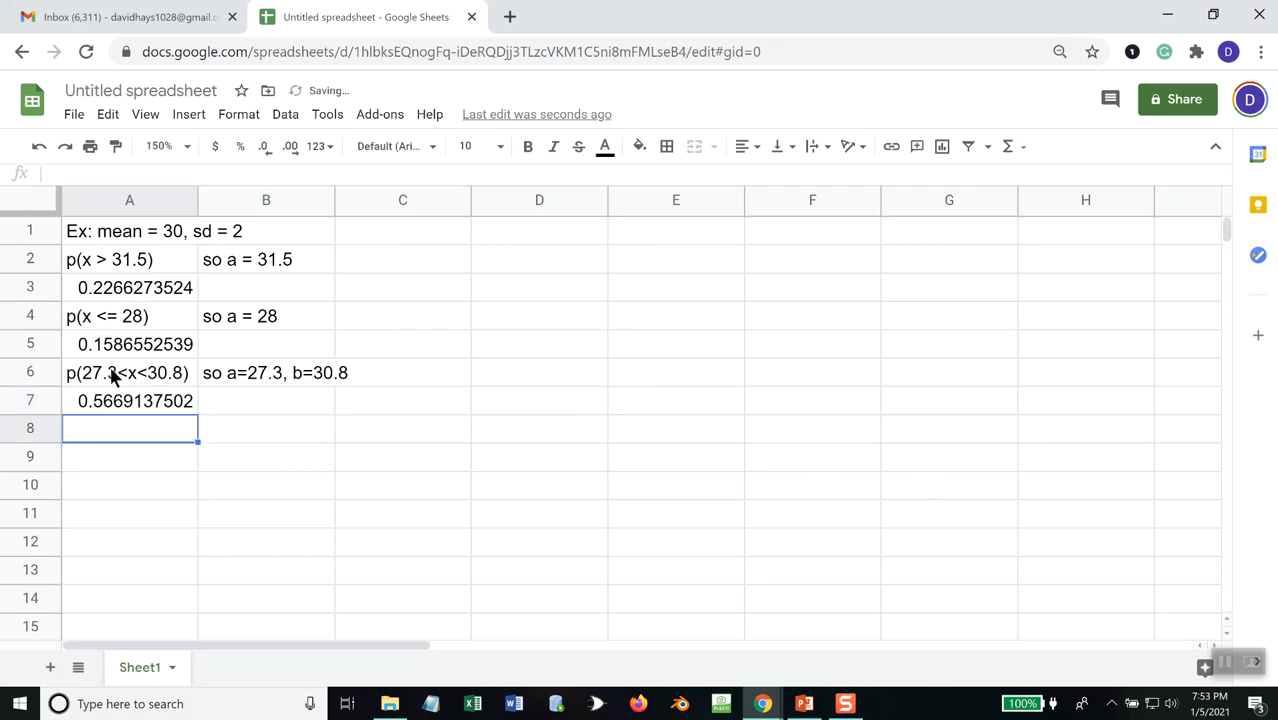
Switch to the PowerPoint presentation, highlight "Standard Normal" in the note on wording, and show the Finding Values slide
{"action": "key", "text": "alt+Tab"}
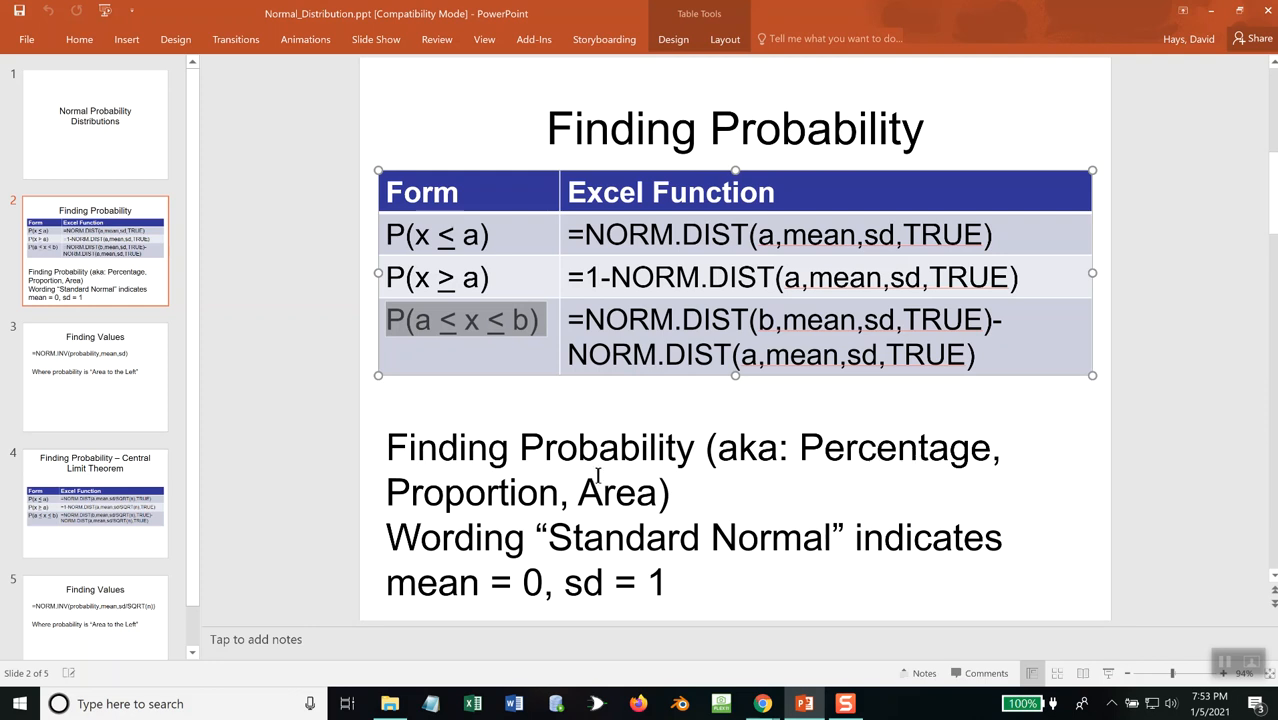
{"action": "left_click_drag", "start_coordinate": [548, 537], "coordinate": [808, 535]}
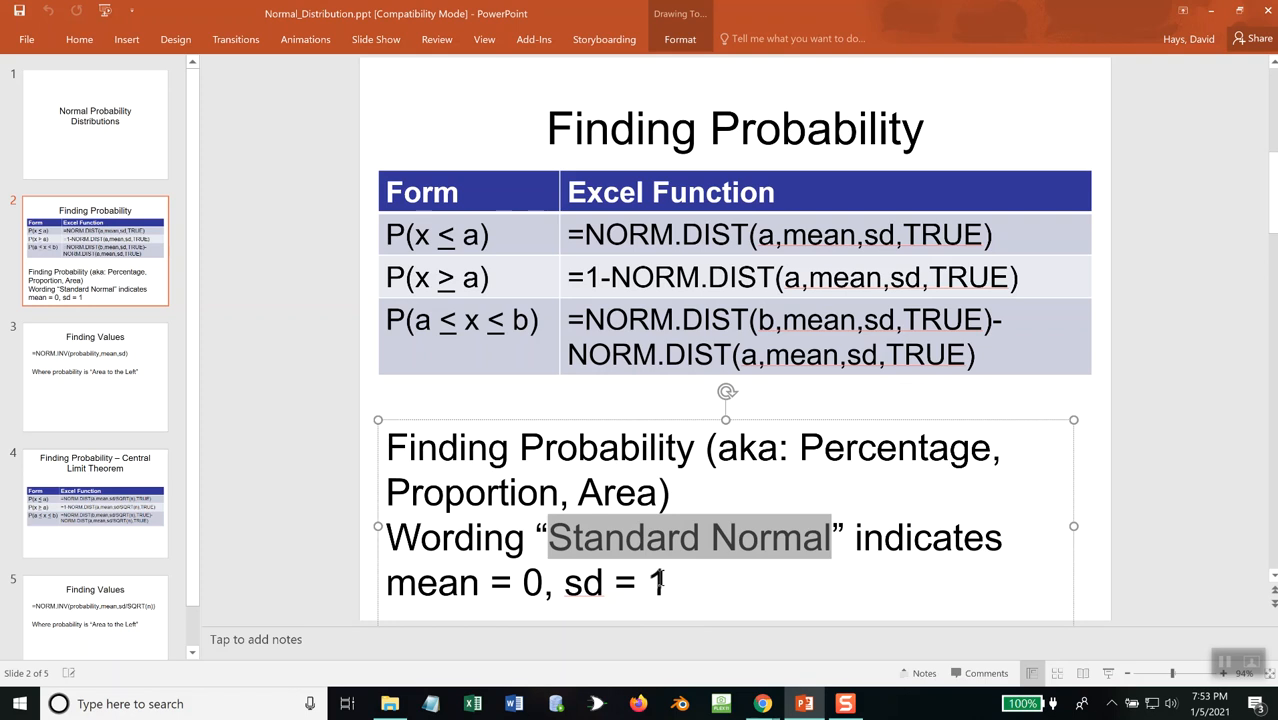
{"action": "left_click", "coordinate": [99, 346]}
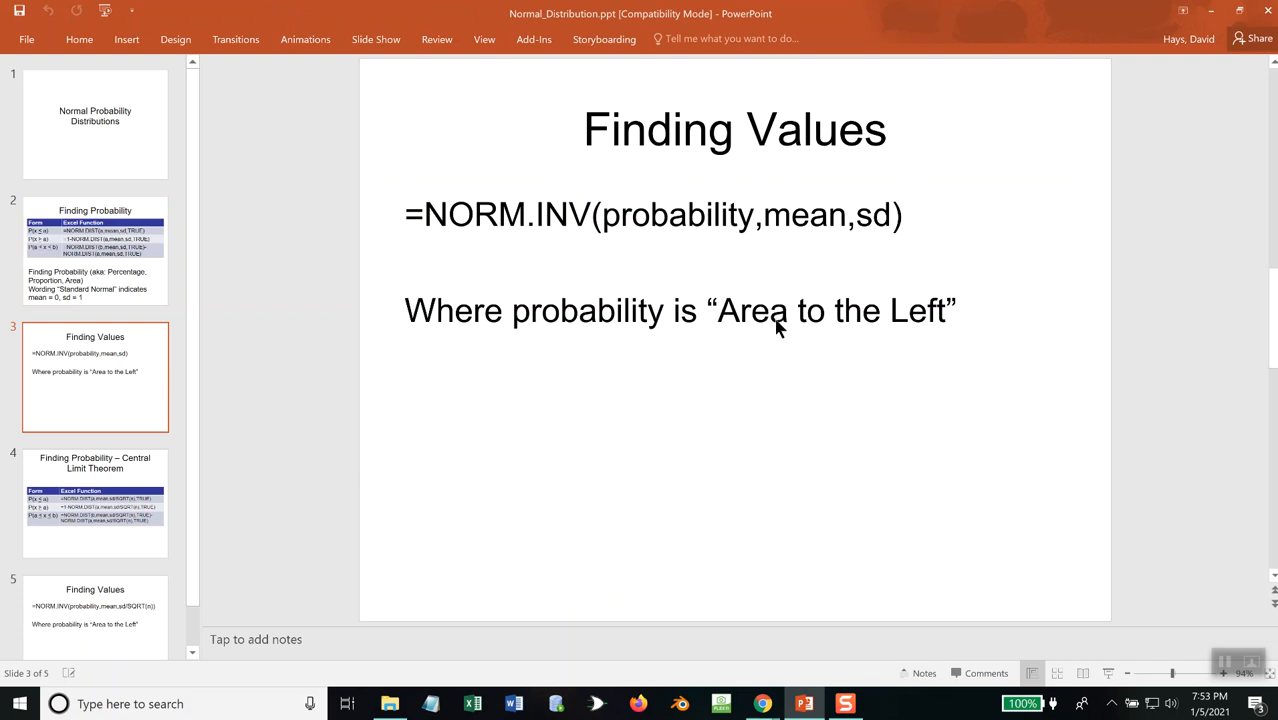
Switch back to the Google Sheets spreadsheet and enter the heading "ex: mean = 30, sd = 2" in D1
{"action": "key", "text": "alt+Tab"}
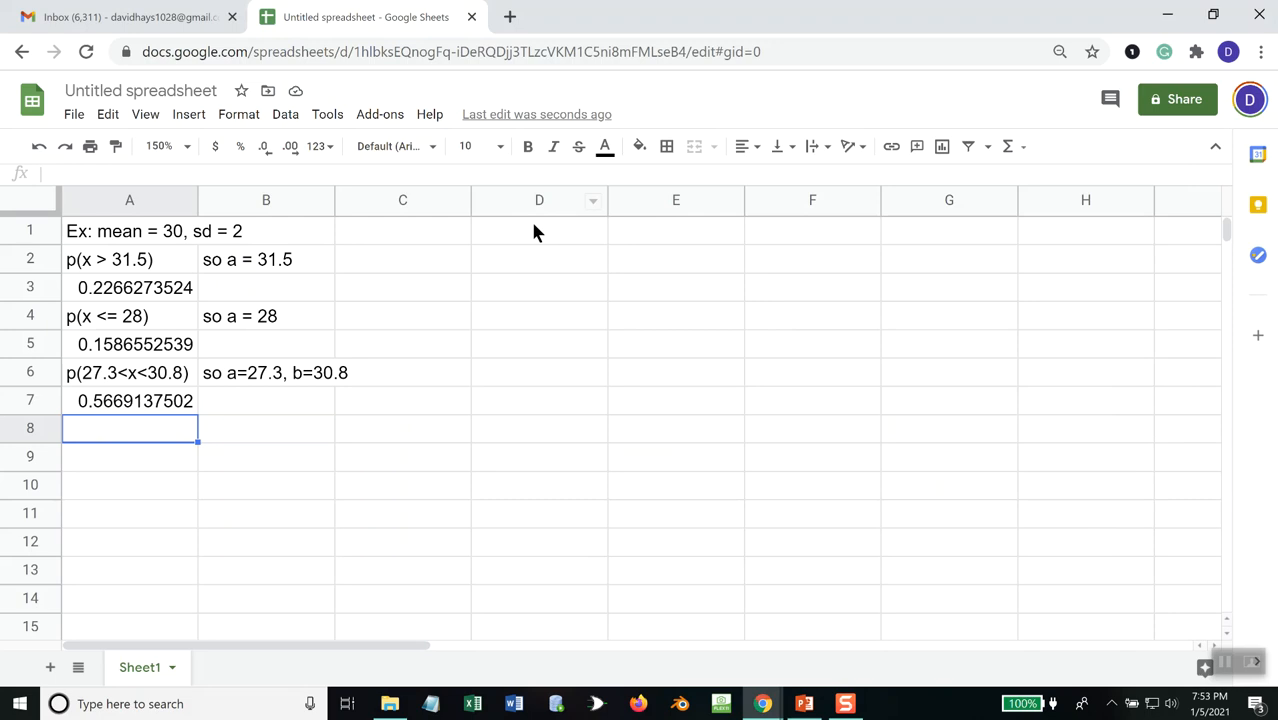
{"action": "left_click", "coordinate": [533, 231]}
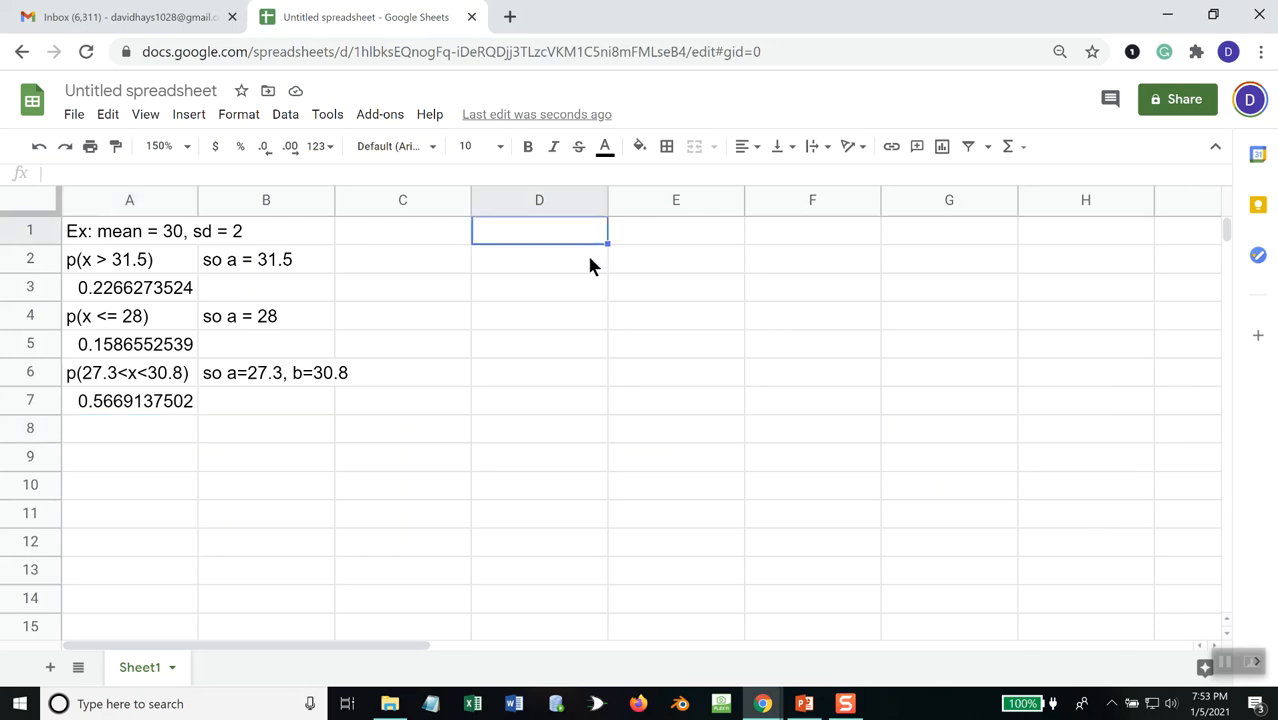
{"action": "type", "text": "ex: mean = 30, sd = 2"}
{"action": "key", "text": "Return"}
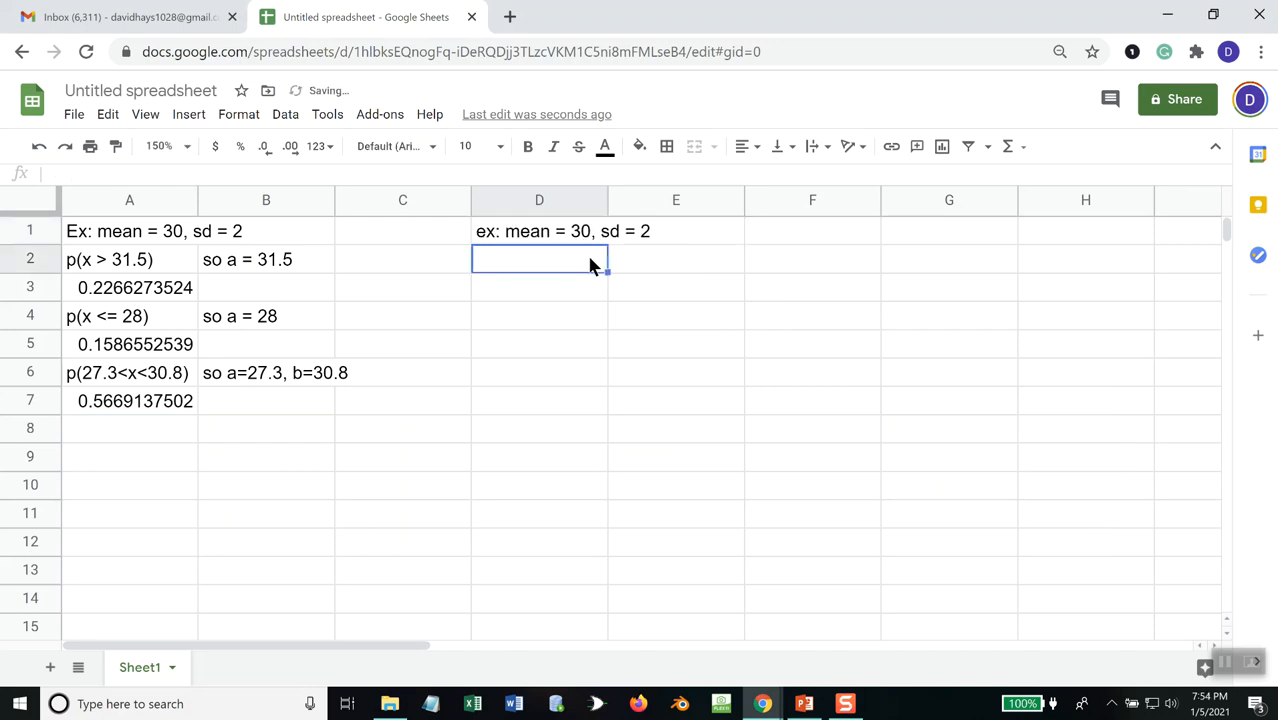
Enter the question "Find value that seperates the top 10%" in D2
{"action": "type", "text": "Find values"}
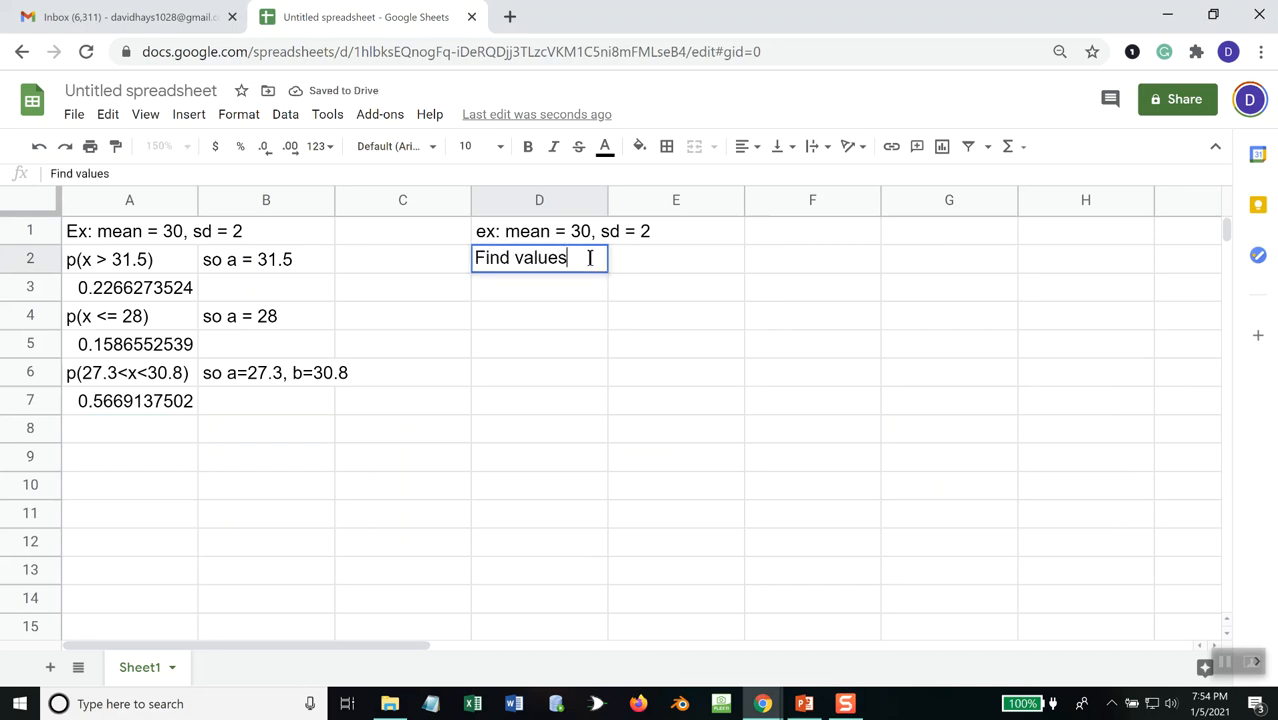
{"action": "key", "text": "BackSpace"}
{"action": "type", "text": "that s"}
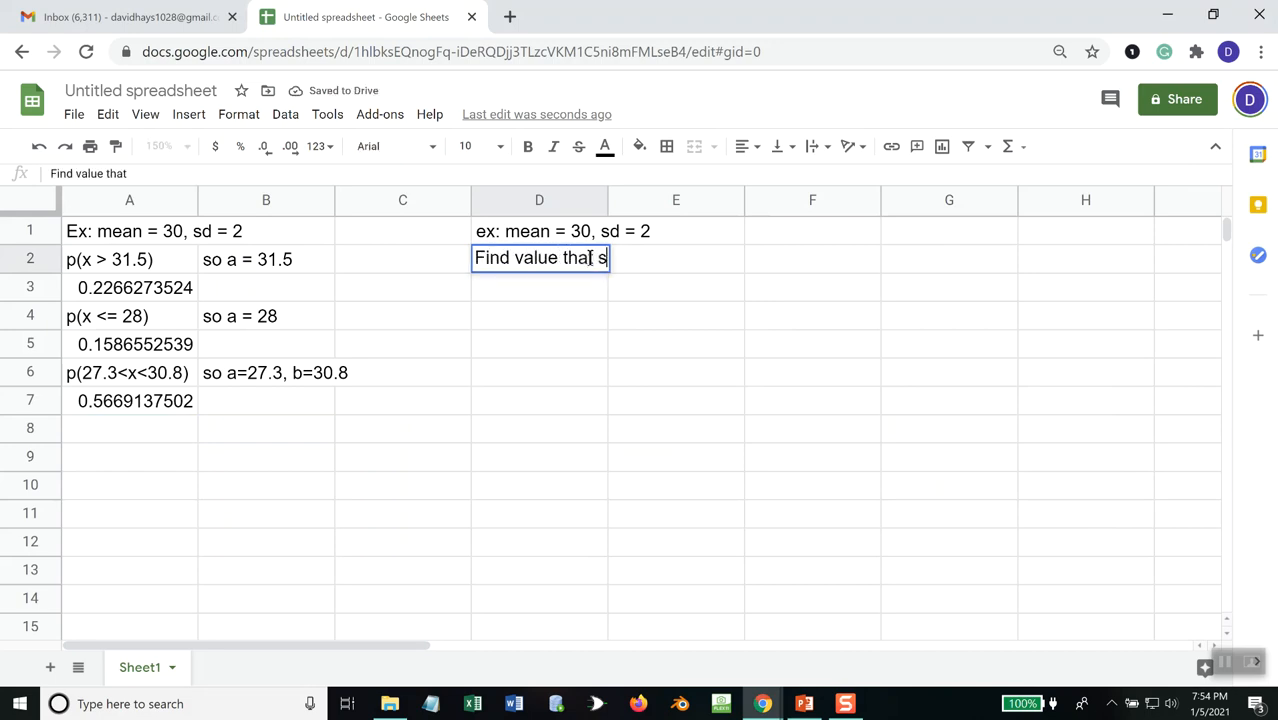
{"action": "type", "text": "eperates th"}
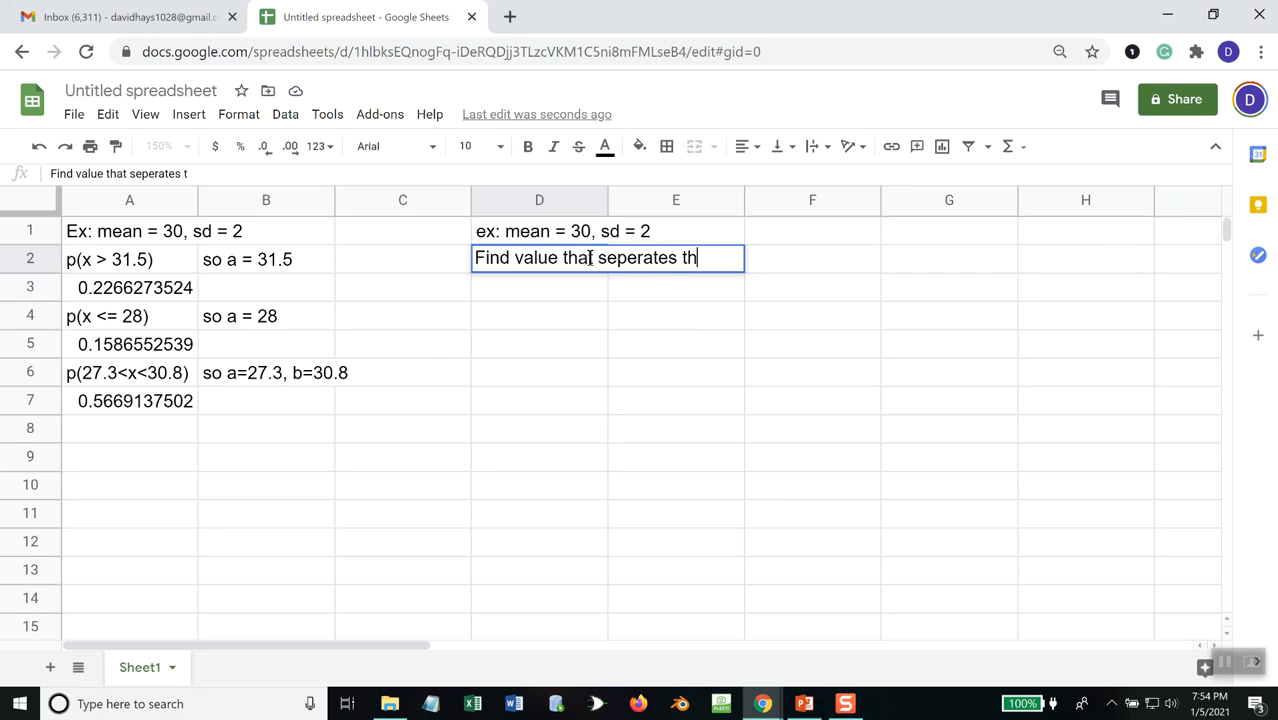
{"action": "type", "text": "e top 10%"}
{"action": "key", "text": "Return"}
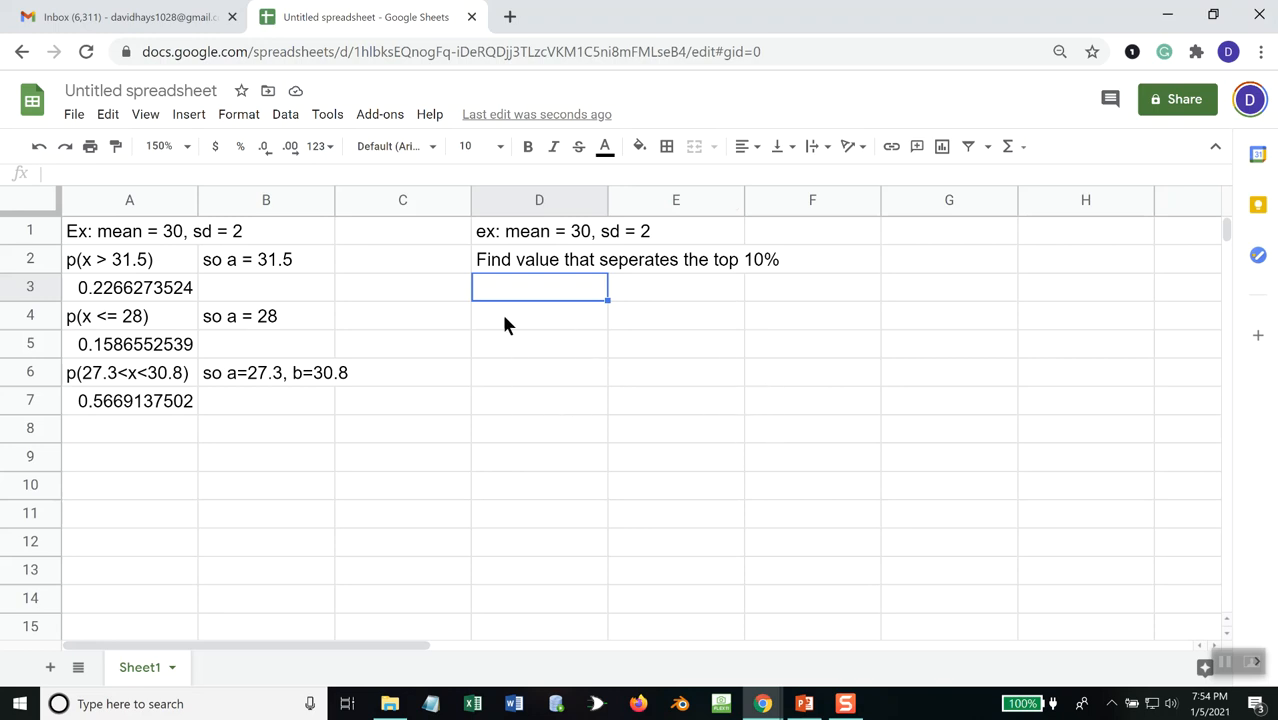
Check the NORM.INV formula on the Finding Values slide in PowerPoint, and launch paint.net with a blank canvas
{"action": "key", "text": "alt+Tab"}
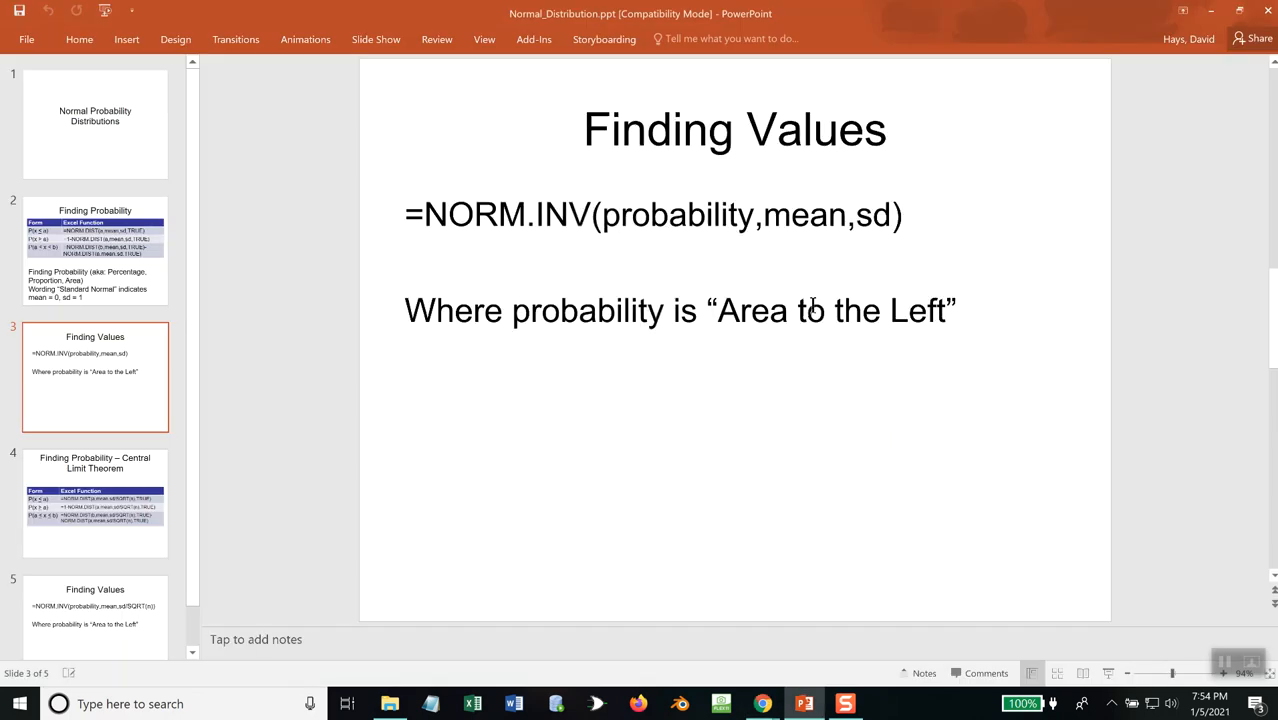
{"action": "key", "text": "alt+Tab"}
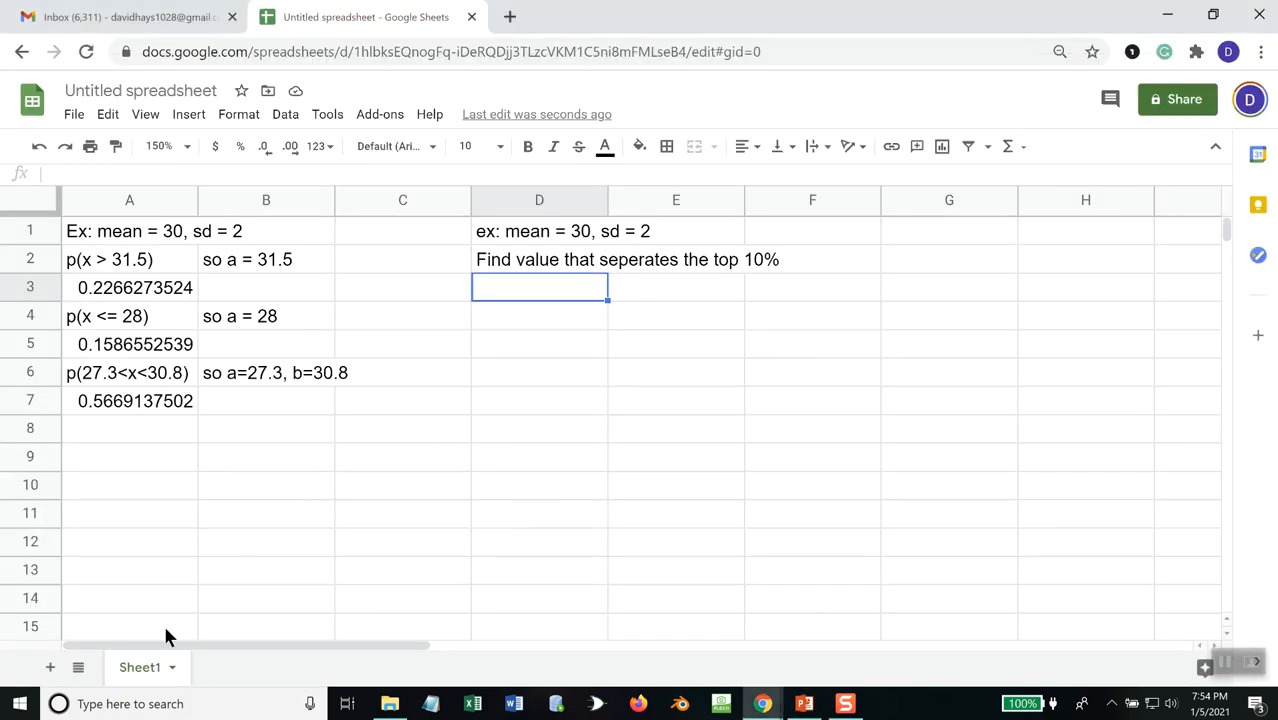
{"action": "left_click", "coordinate": [140, 708]}
{"action": "type", "text": "paint."}
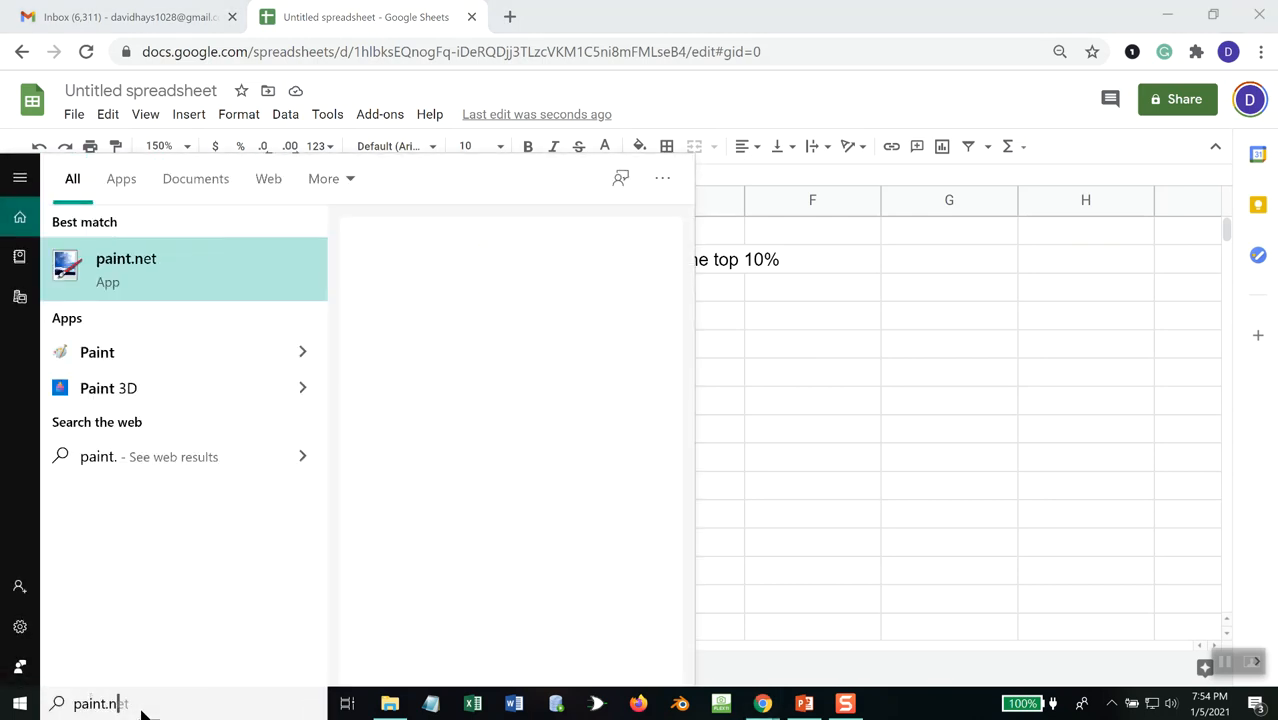
{"action": "type", "text": "net"}
{"action": "key", "text": "Return"}
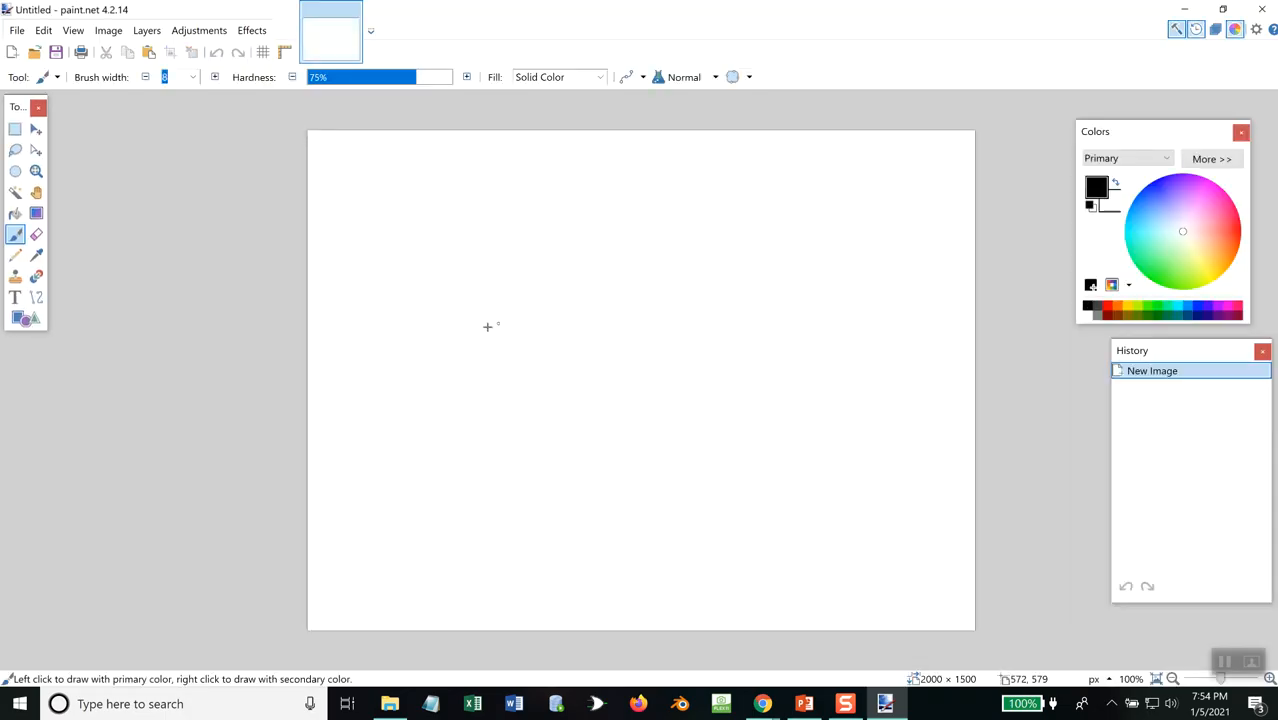
Sketch a bell curve with a vertical cutoff line near its right tail, and label the tail area .10
{"action": "mouse_move", "coordinate": [408, 329]}
{"action": "left_mouse_down"}
{"action": "mouse_move", "coordinate": [491, 251]}
{"action": "mouse_move", "coordinate": [616, 205]}
{"action": "mouse_move", "coordinate": [697, 268]}
{"action": "mouse_move", "coordinate": [748, 332]}
{"action": "left_mouse_up"}
{"action": "mouse_move", "coordinate": [661, 222]}
{"action": "left_mouse_down"}
{"action": "mouse_move", "coordinate": [660, 350]}
{"action": "mouse_move", "coordinate": [707, 317]}
{"action": "mouse_move", "coordinate": [696, 330]}
{"action": "mouse_move", "coordinate": [686, 318]}
{"action": "left_mouse_up"}
{"action": "left_click", "coordinate": [673, 321]}
Label the area left of the cutoff line .90 and draw a question mark below the line
{"action": "left_click", "coordinate": [525, 322]}
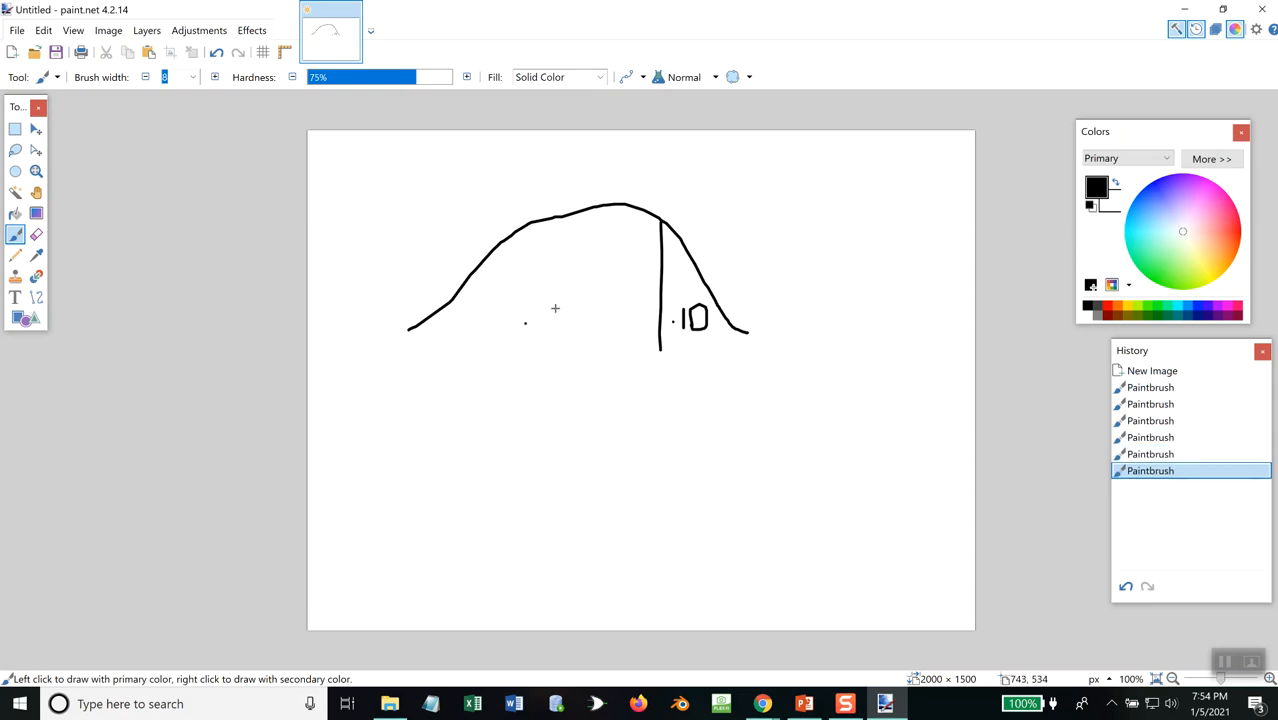
{"action": "mouse_move", "coordinate": [553, 298]}
{"action": "left_mouse_down"}
{"action": "mouse_move", "coordinate": [557, 338]}
{"action": "mouse_move", "coordinate": [580, 304]}
{"action": "mouse_move", "coordinate": [576, 339]}
{"action": "left_mouse_up"}
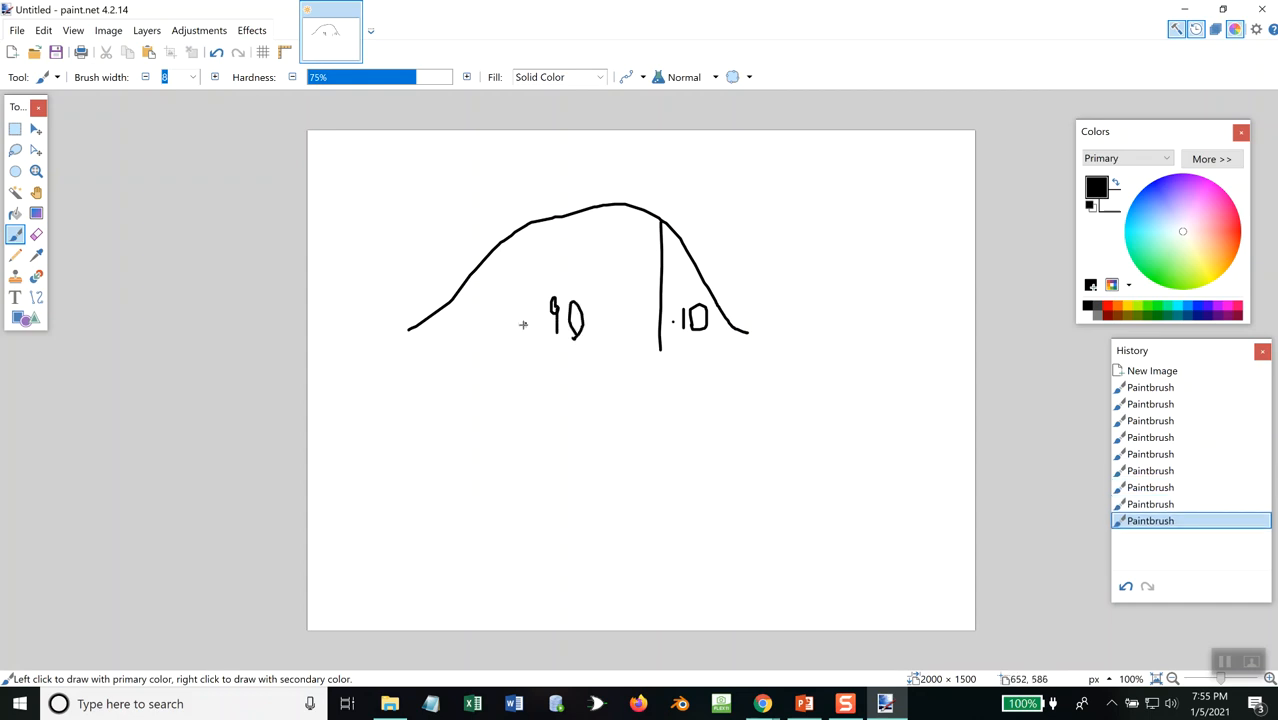
{"action": "left_click", "coordinate": [524, 323]}
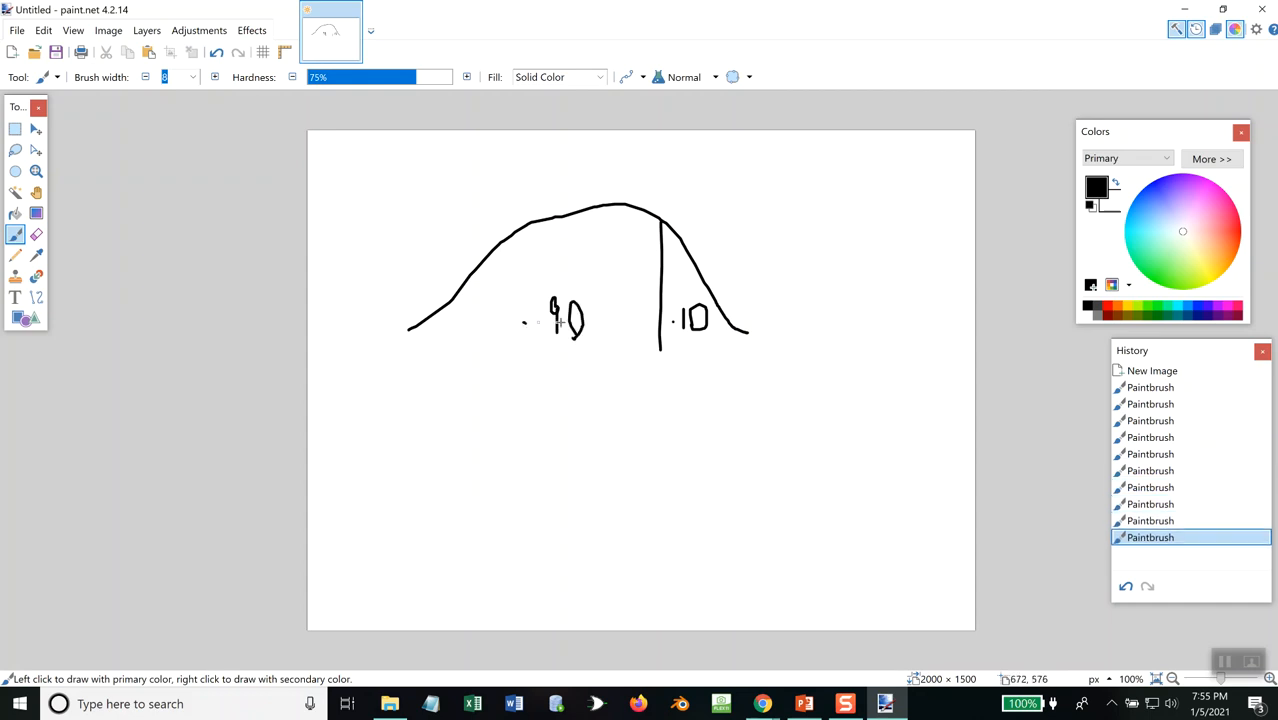
{"action": "left_click", "coordinate": [674, 321]}
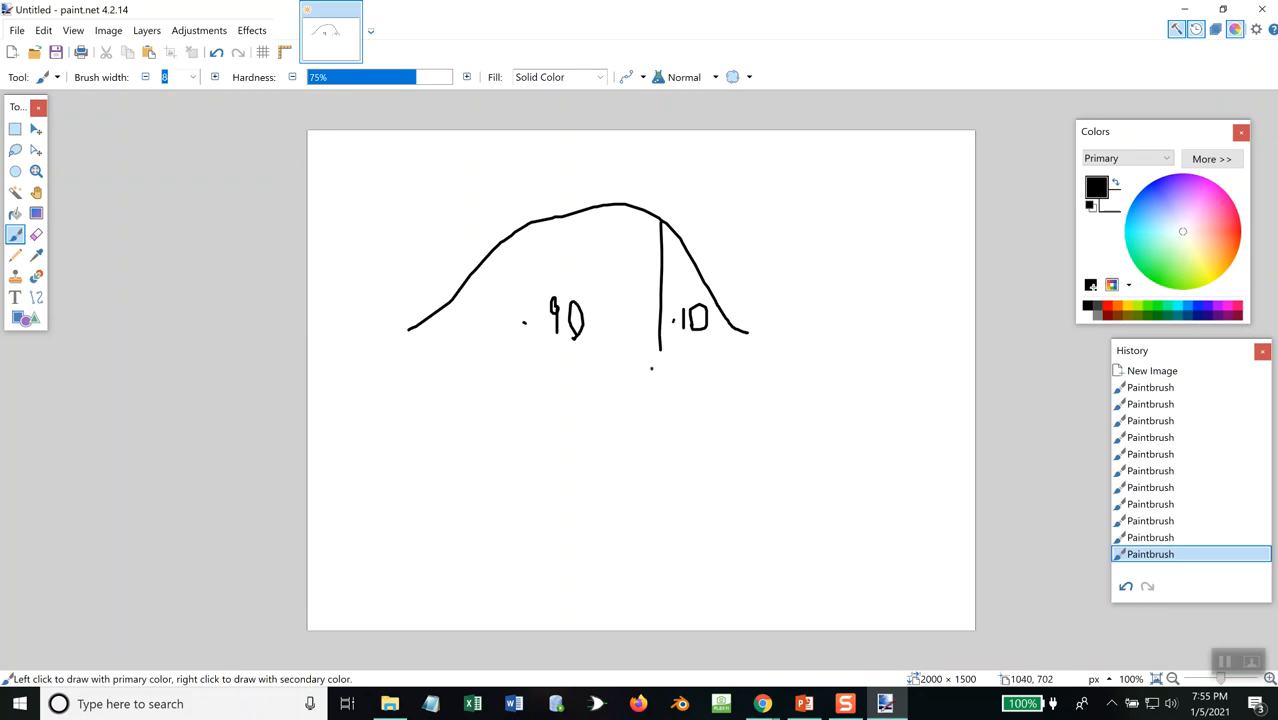
{"action": "left_click", "coordinate": [649, 410]}
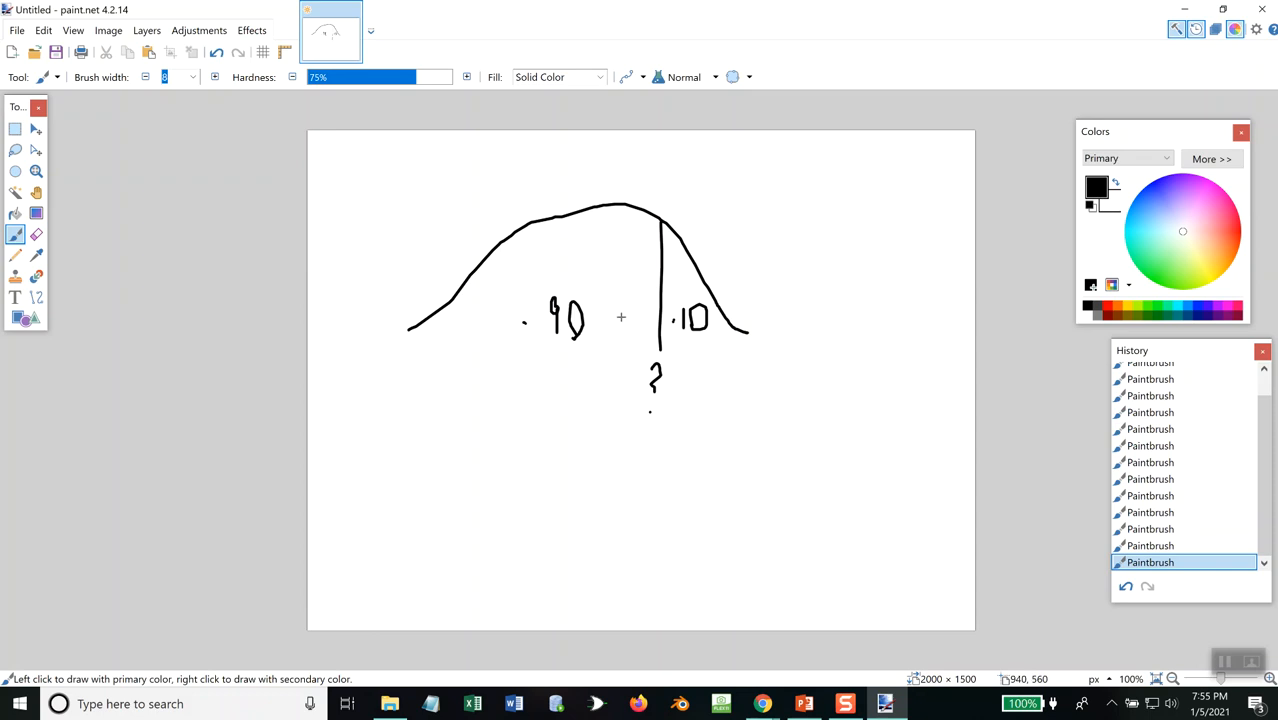
Check the NORM.INV formula on the PowerPoint slide, and return to paint.net to retrace the sketch's cutoff line
{"action": "key", "text": "alt+Tab"}
{"action": "key", "text": "alt+Tab"}
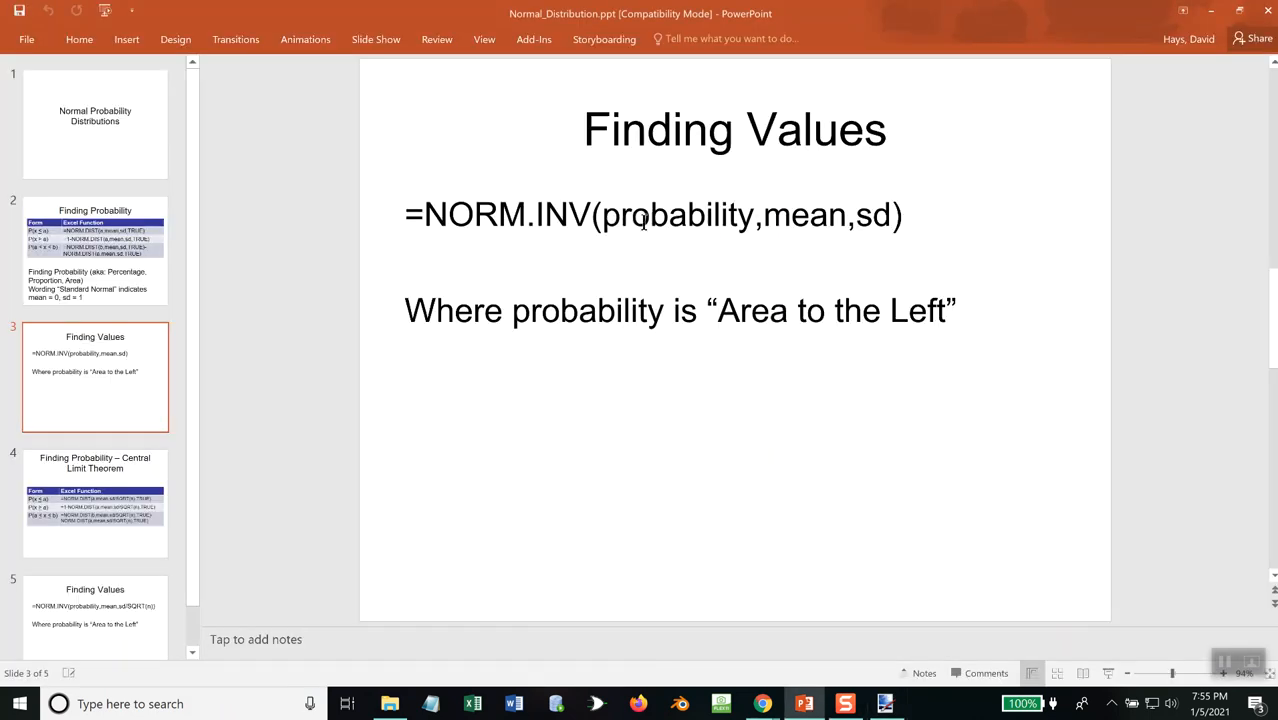
{"action": "key", "text": "alt+Tab"}
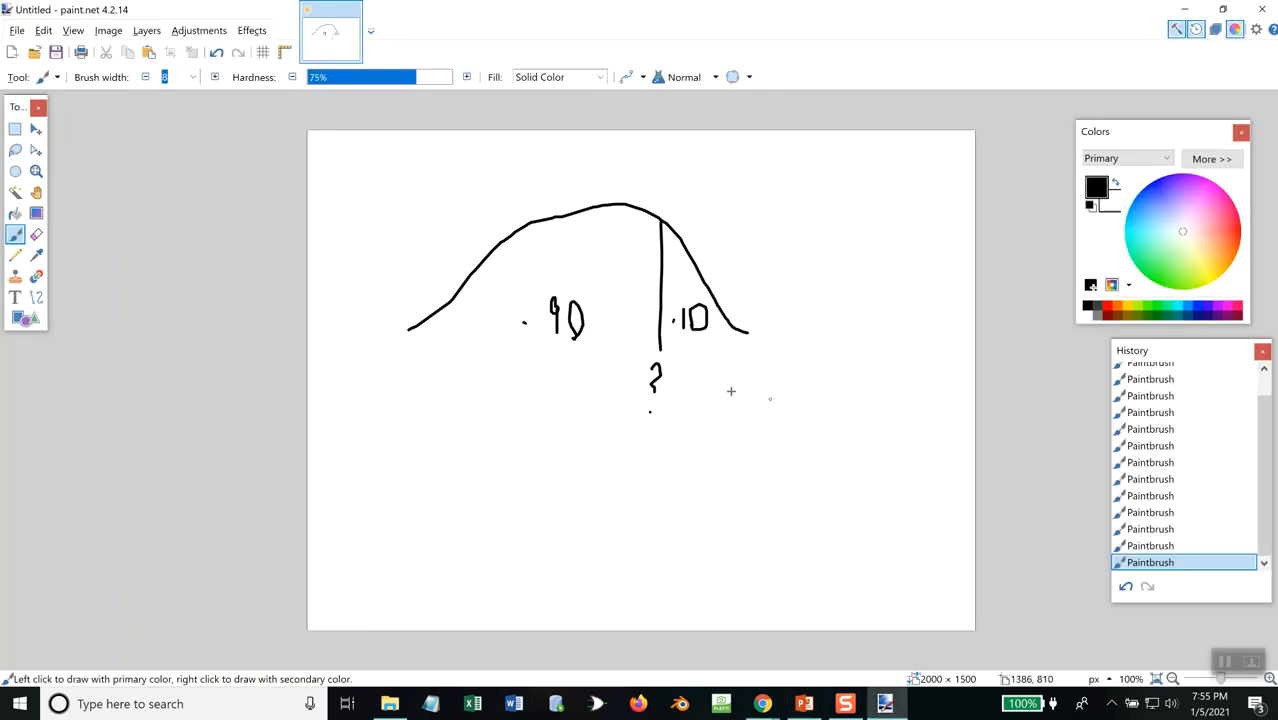
{"action": "mouse_move", "coordinate": [663, 345]}
{"action": "left_mouse_down"}
{"action": "mouse_move", "coordinate": [658, 246]}
{"action": "mouse_move", "coordinate": [654, 290]}
{"action": "left_mouse_up"}
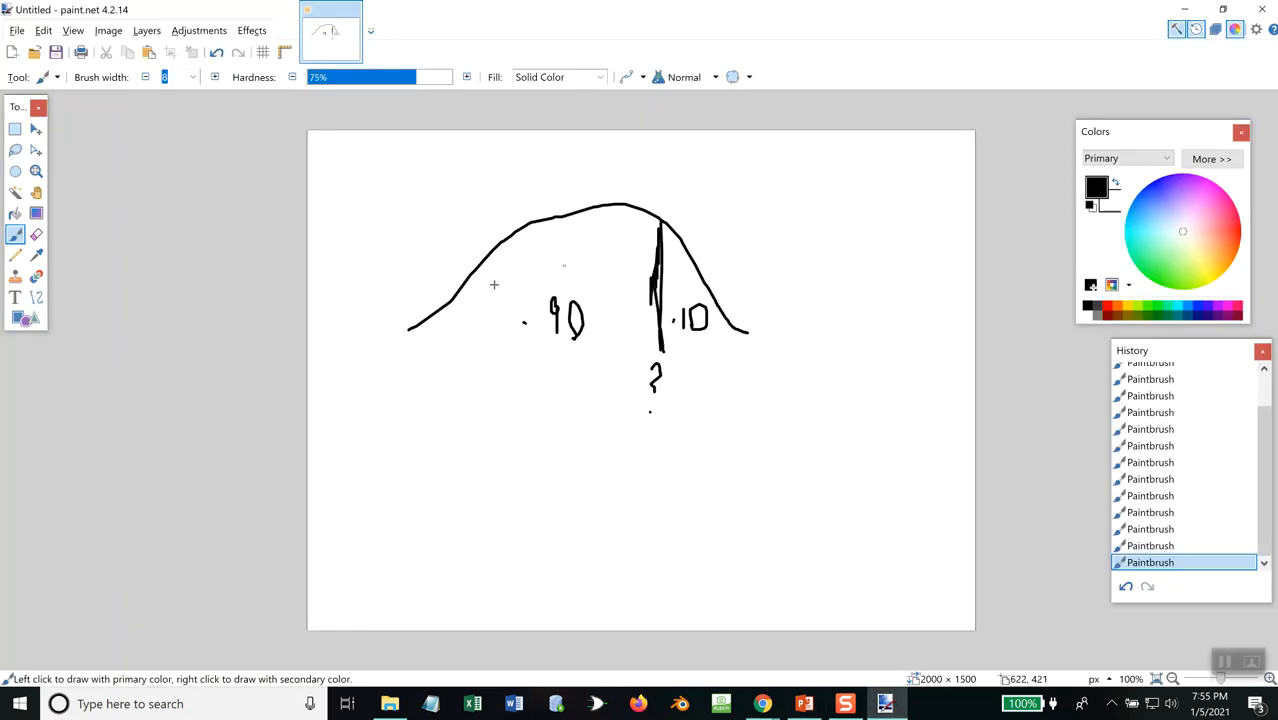
Switch to the Google Sheets spreadsheet and enter =norm.inv(0.90,30,2) in D3, checking the argument order on the PowerPoint slide
{"action": "key", "text": "alt+Tab"}
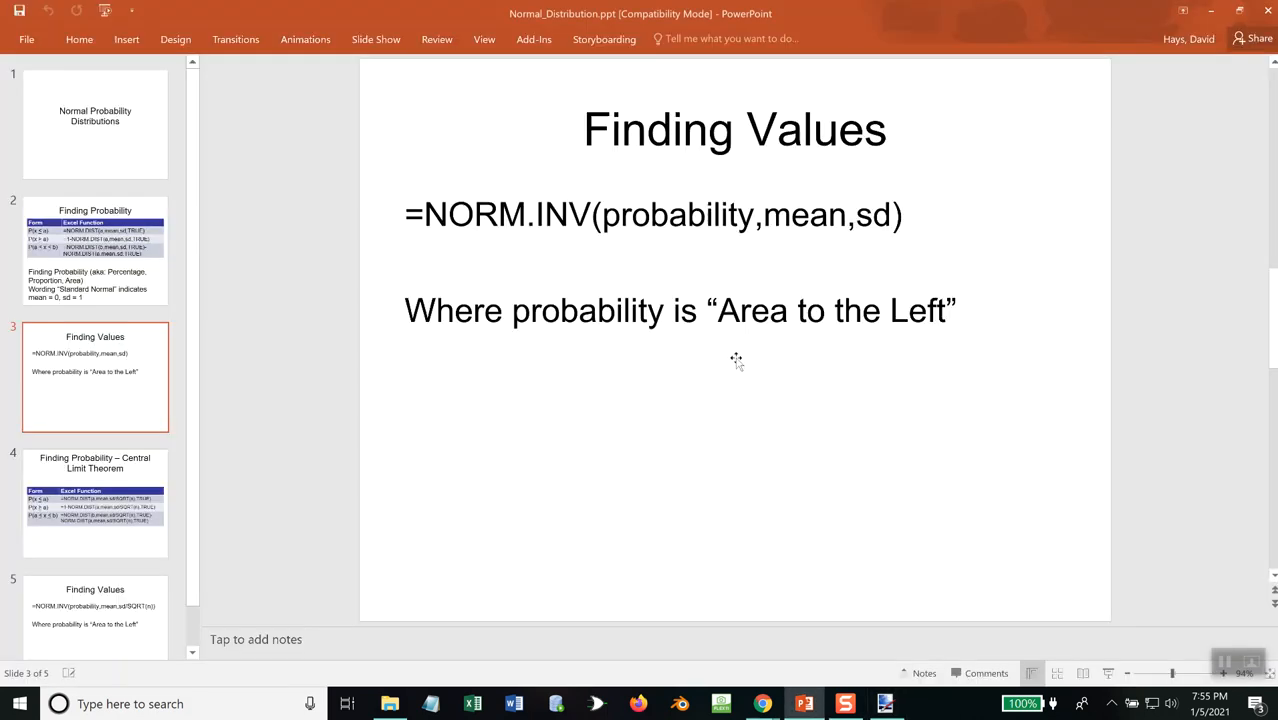
{"action": "key", "text": "alt+Tab"}
{"action": "left_click", "coordinate": [741, 345]}
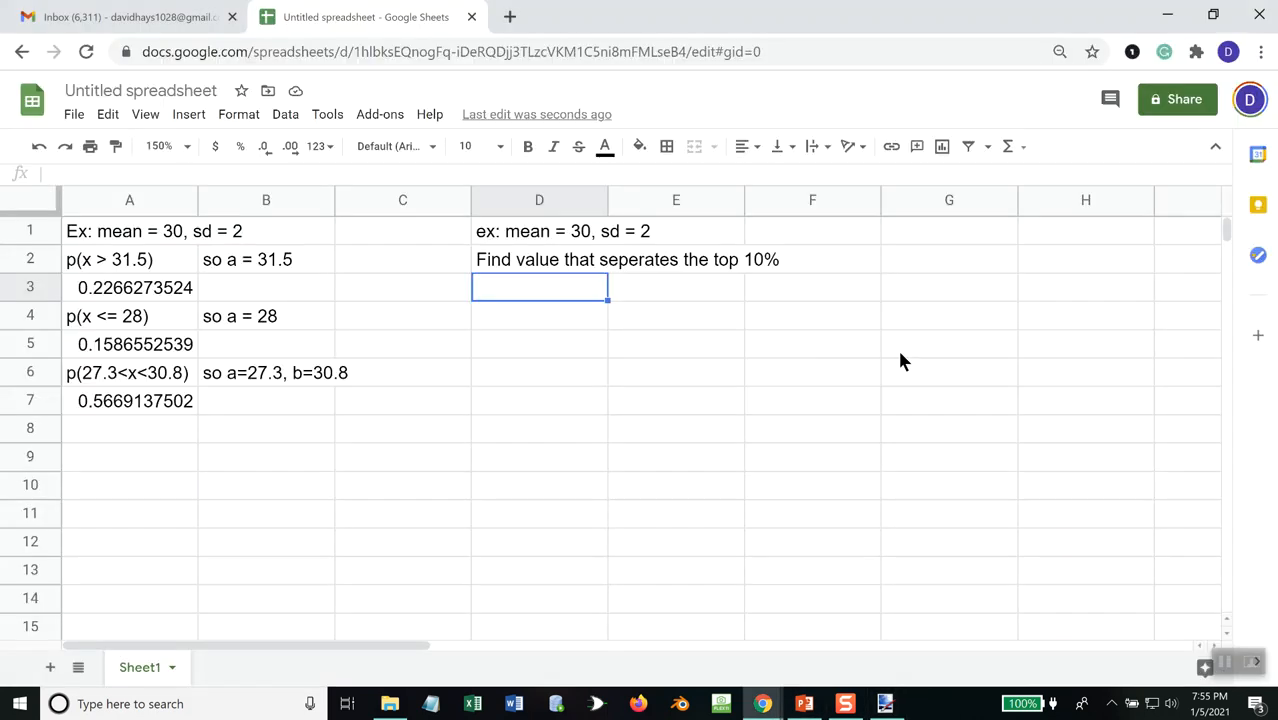
{"action": "type", "text": "=no"}
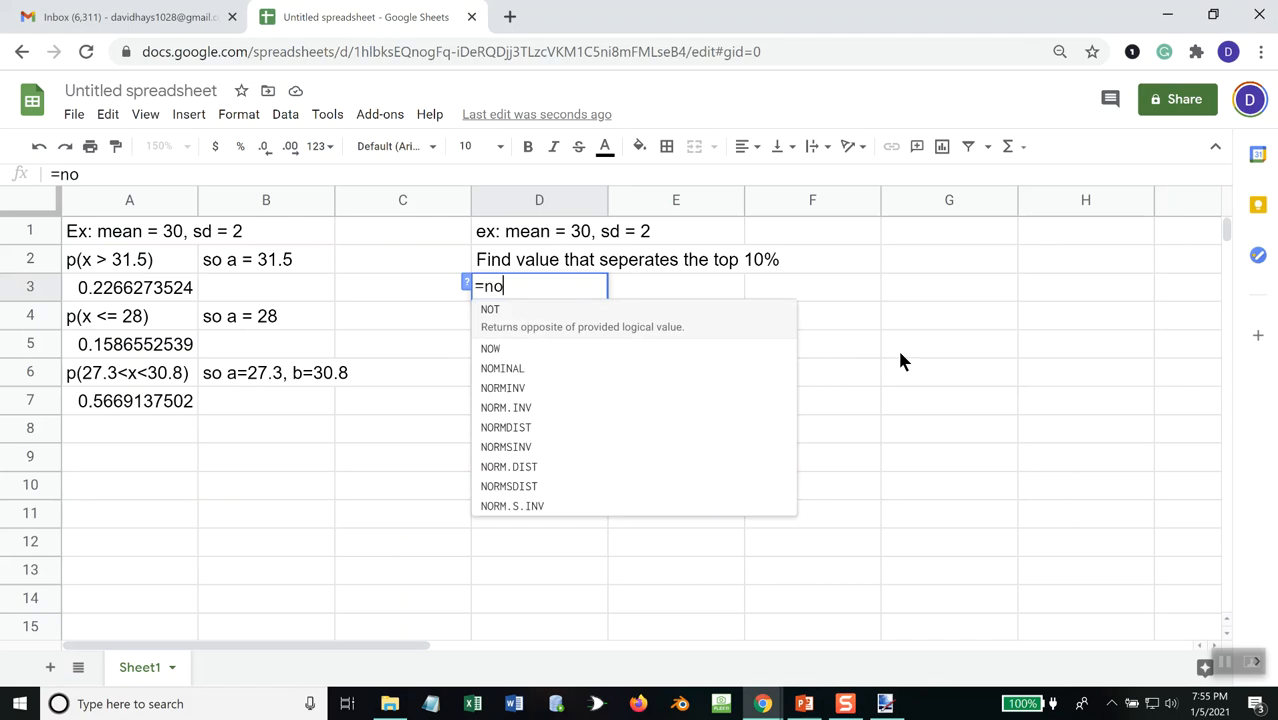
{"action": "type", "text": "rm.inv("}
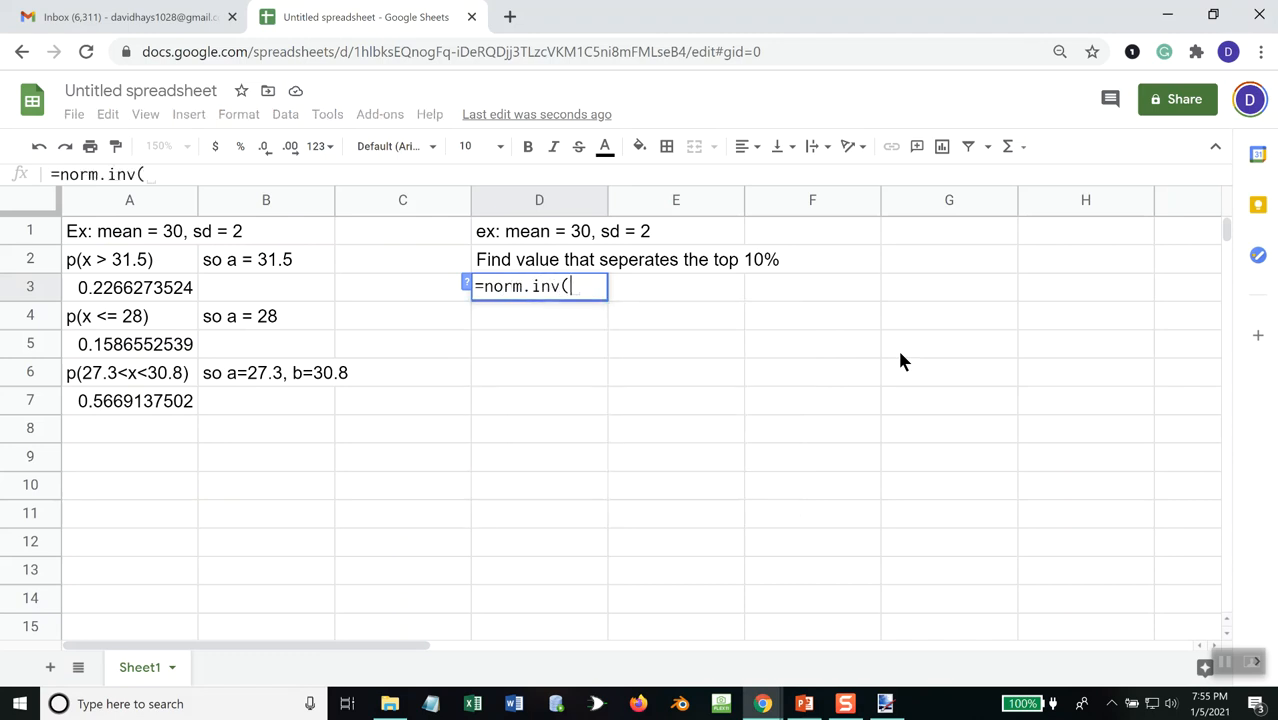
{"action": "key", "text": "alt+Tab"}
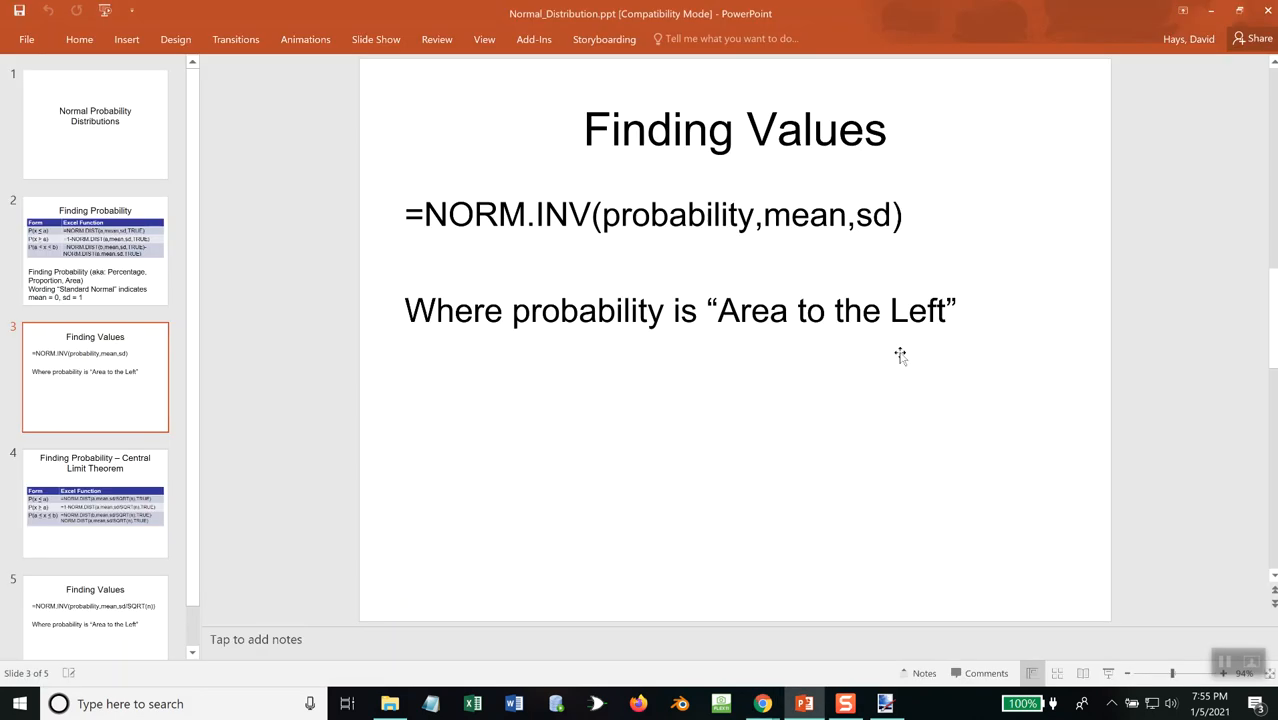
{"action": "key", "text": "alt+Tab"}
{"action": "type", "text": "0.90,"}
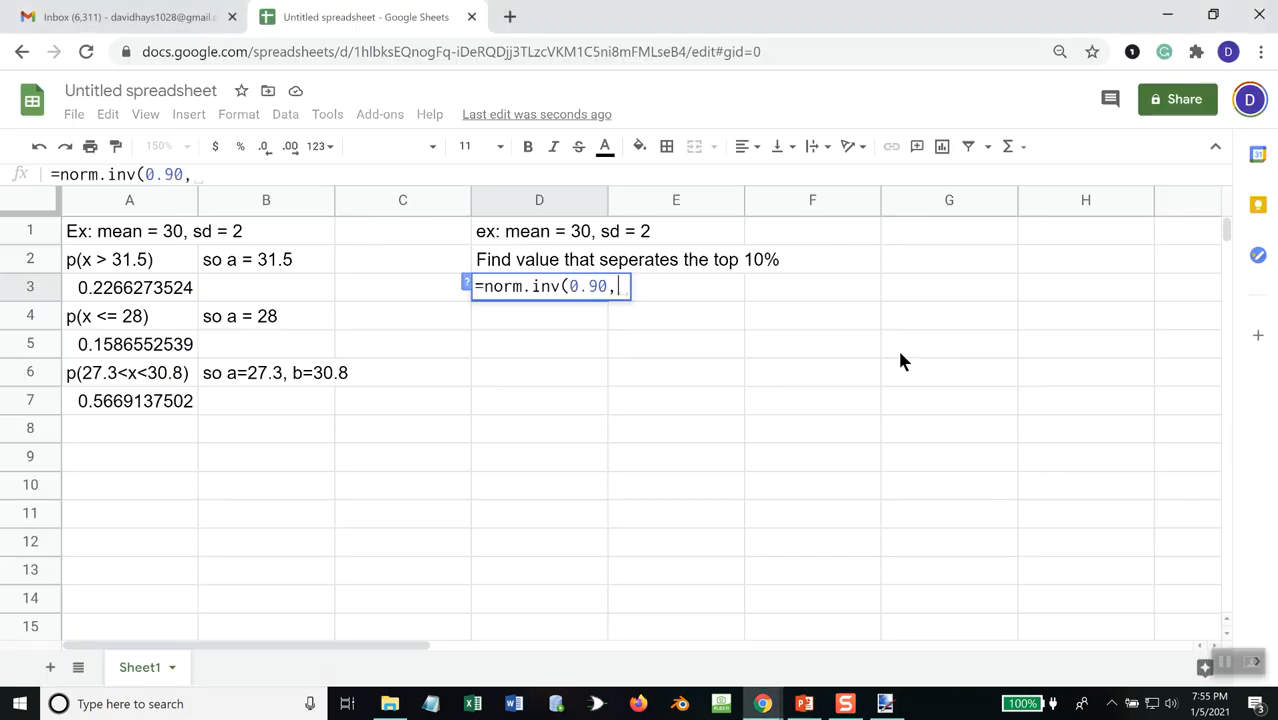
{"action": "key", "text": "alt+Tab"}
{"action": "key", "text": "alt+Tab"}
{"action": "type", "text": "30,2)"}
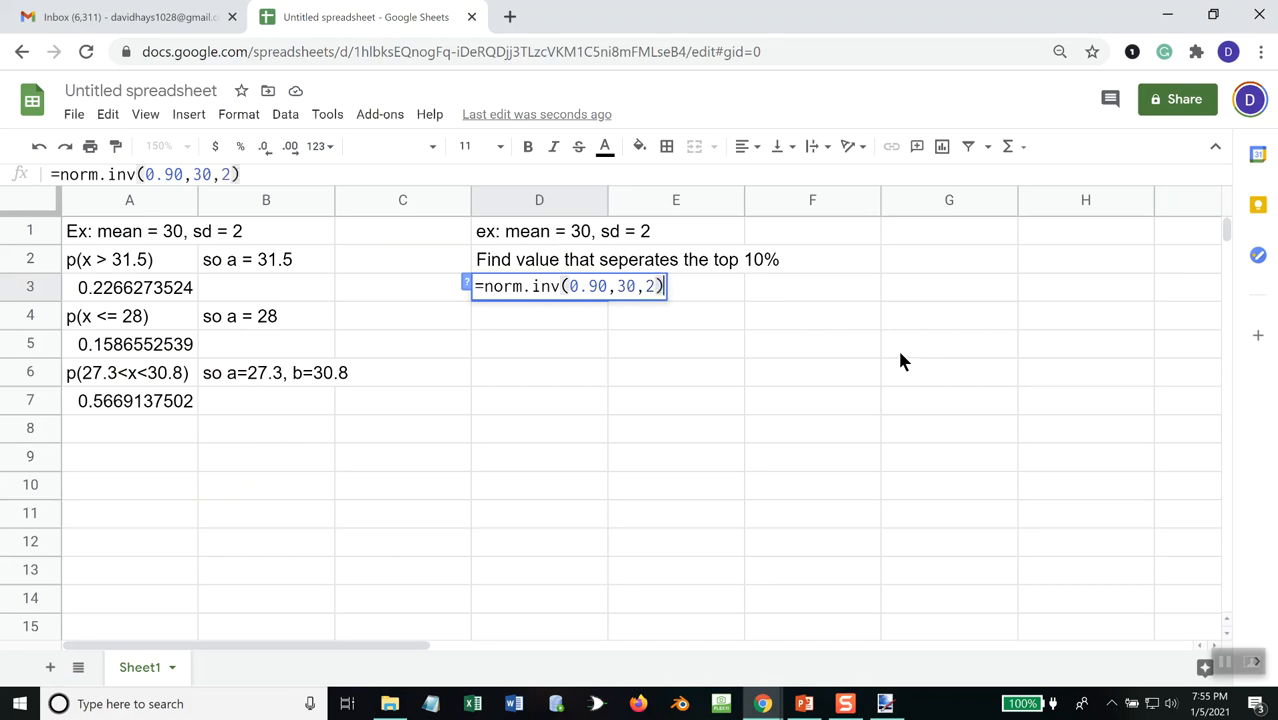
{"action": "key", "text": "Return"}
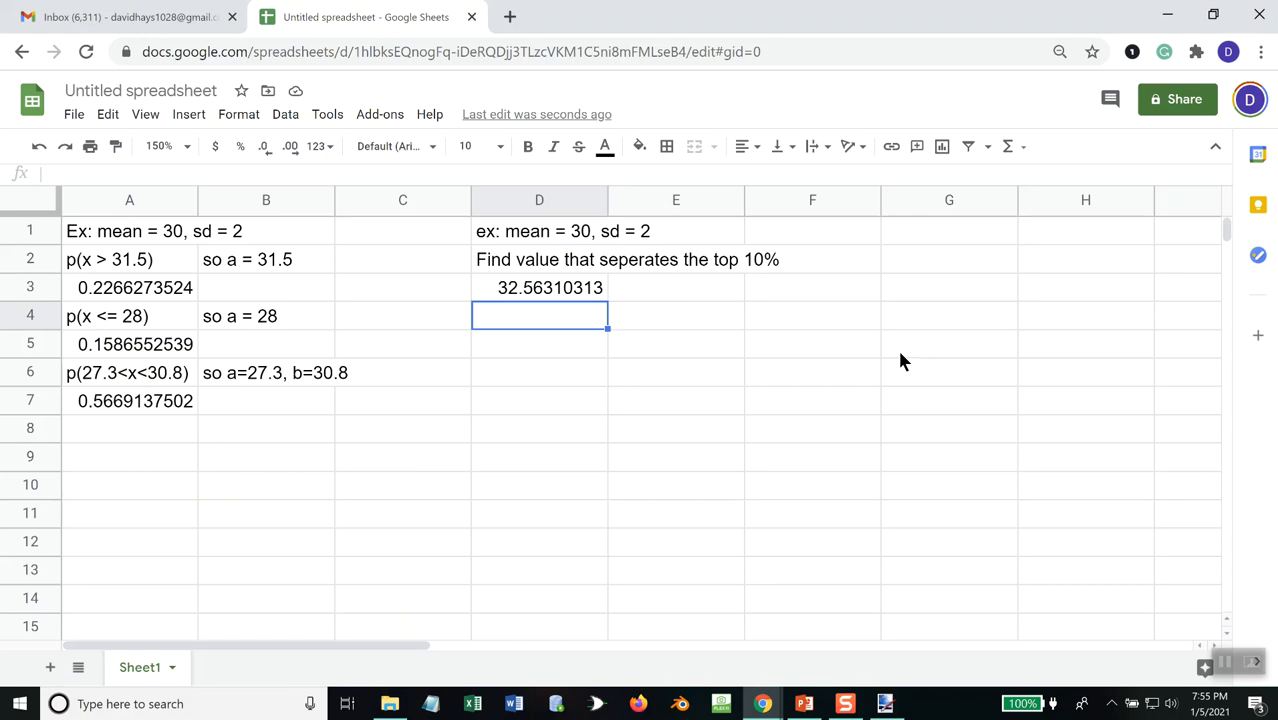
Enter the question "Find value that seperates the bottom 5%" in D4
{"action": "type", "text": "Find valu"}
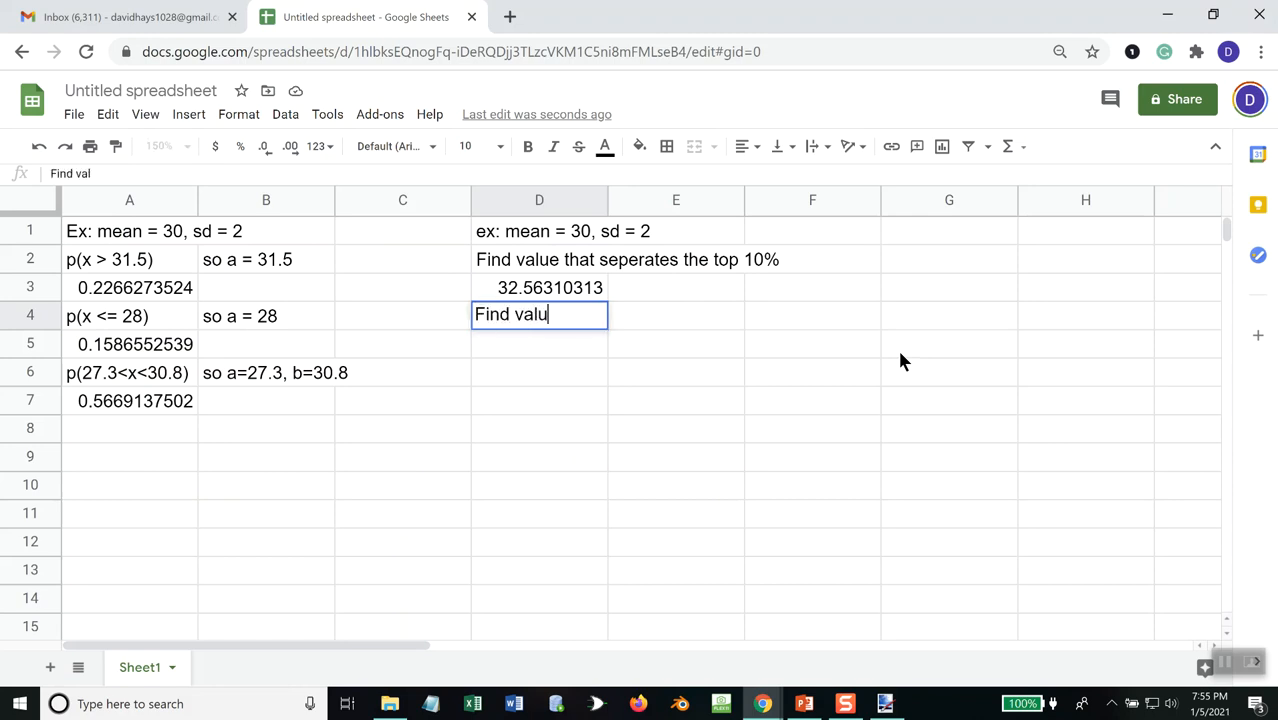
{"action": "type", "text": "e that sep"}
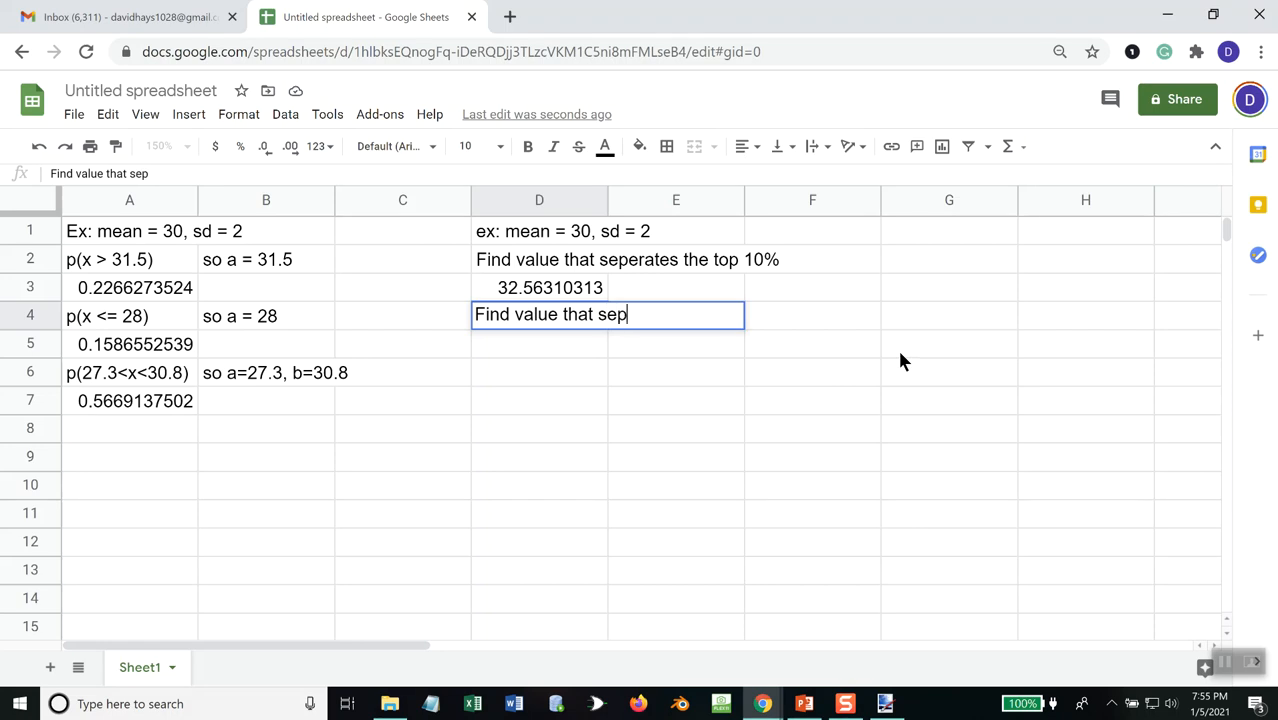
{"action": "type", "text": "erates the bo"}
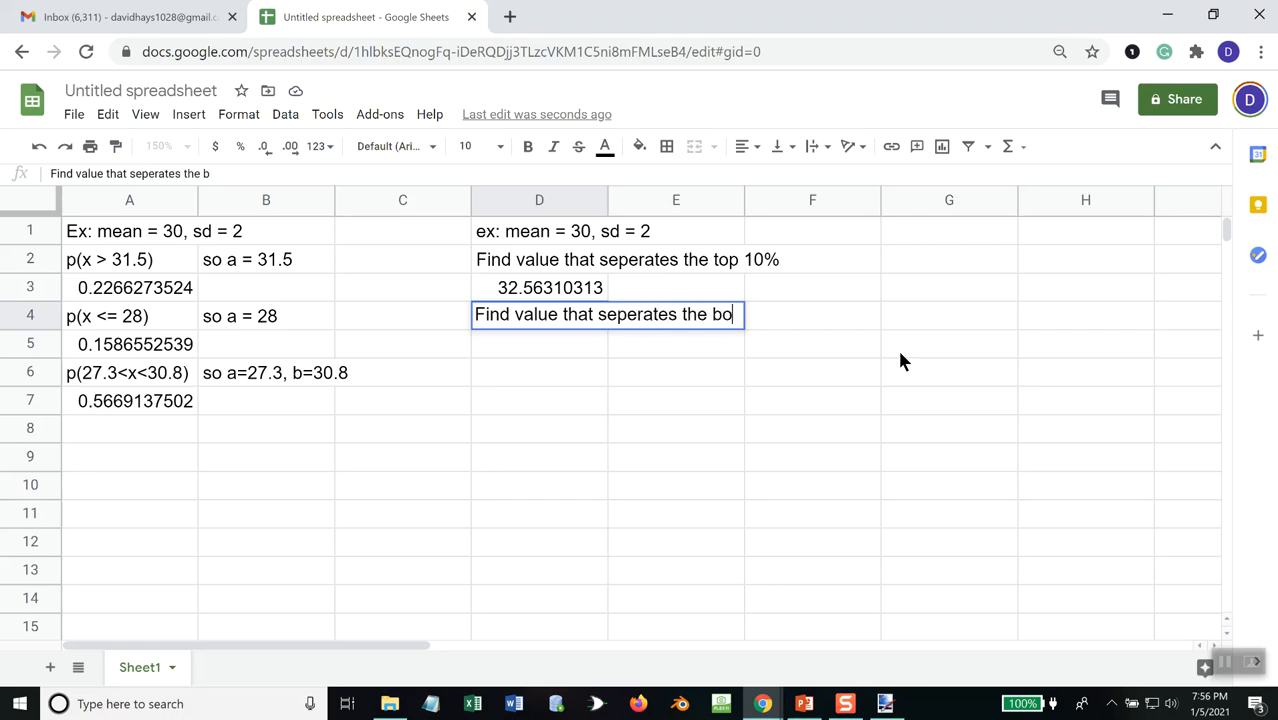
{"action": "type", "text": "ttom 5%"}
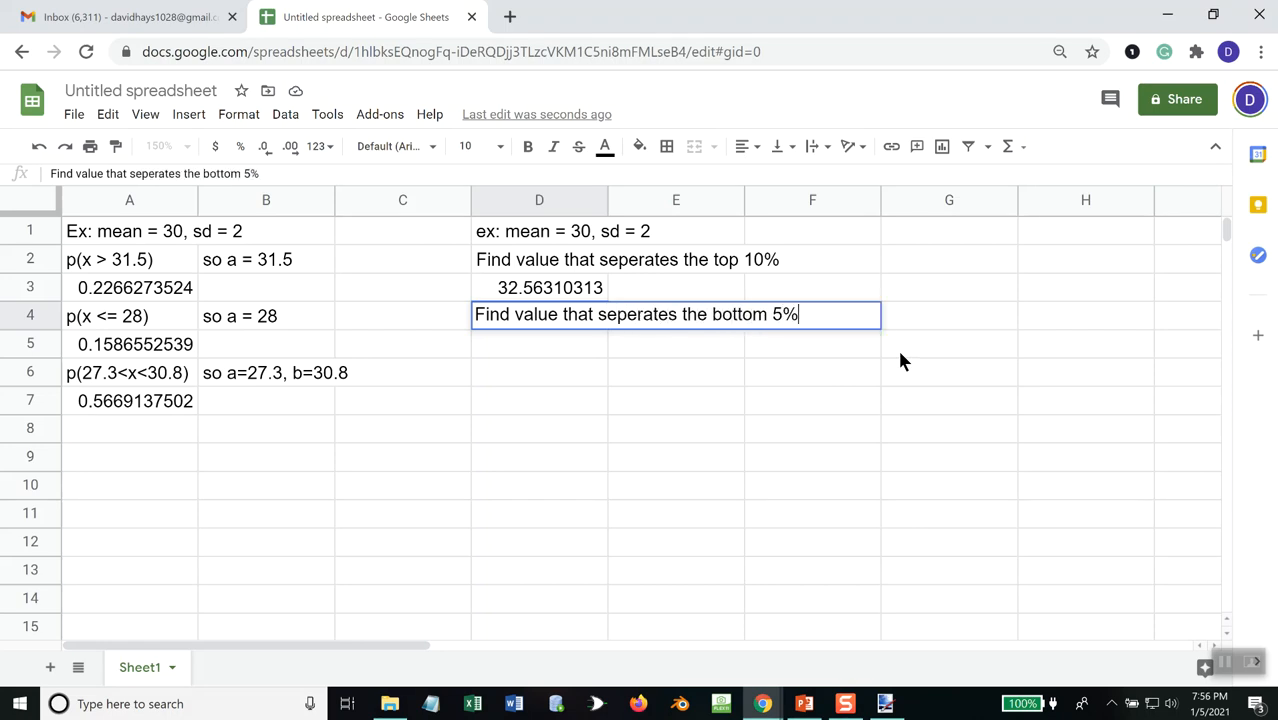
{"action": "key", "text": "Return"}
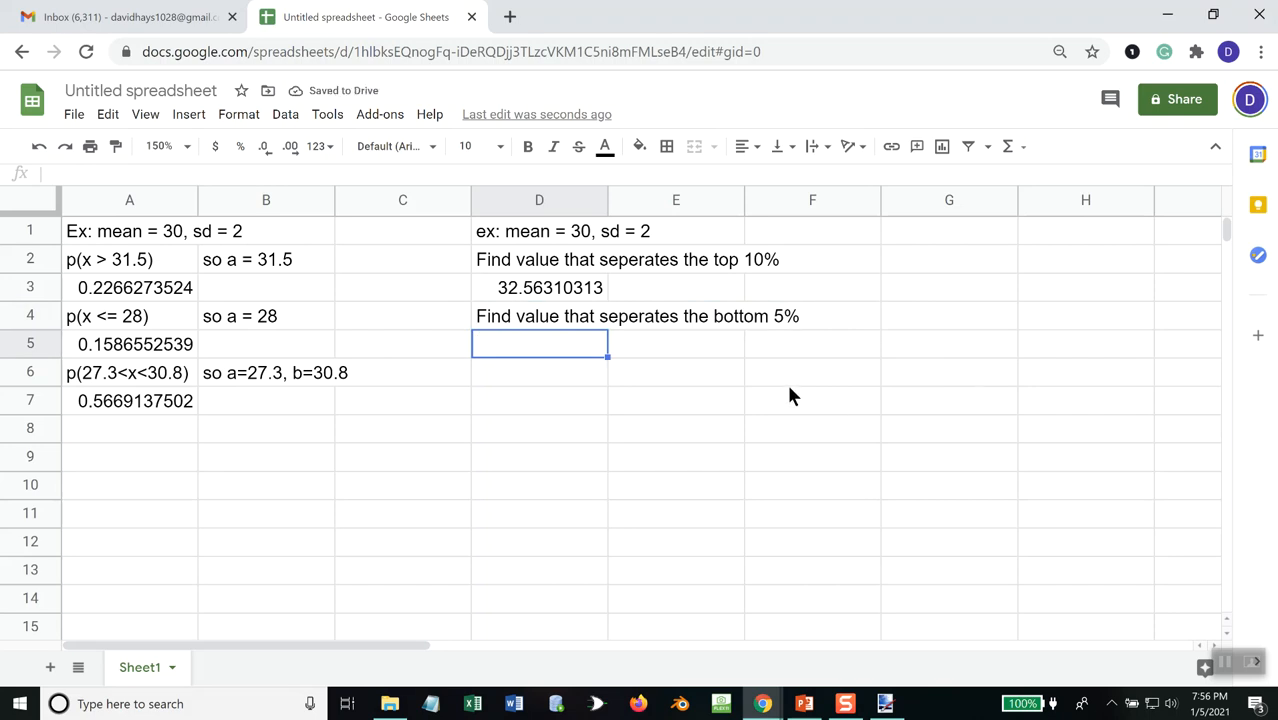
Switch to paint.net, revert the image to its blank state, and draw a new bell curve
{"action": "key", "text": "alt+Tab"}
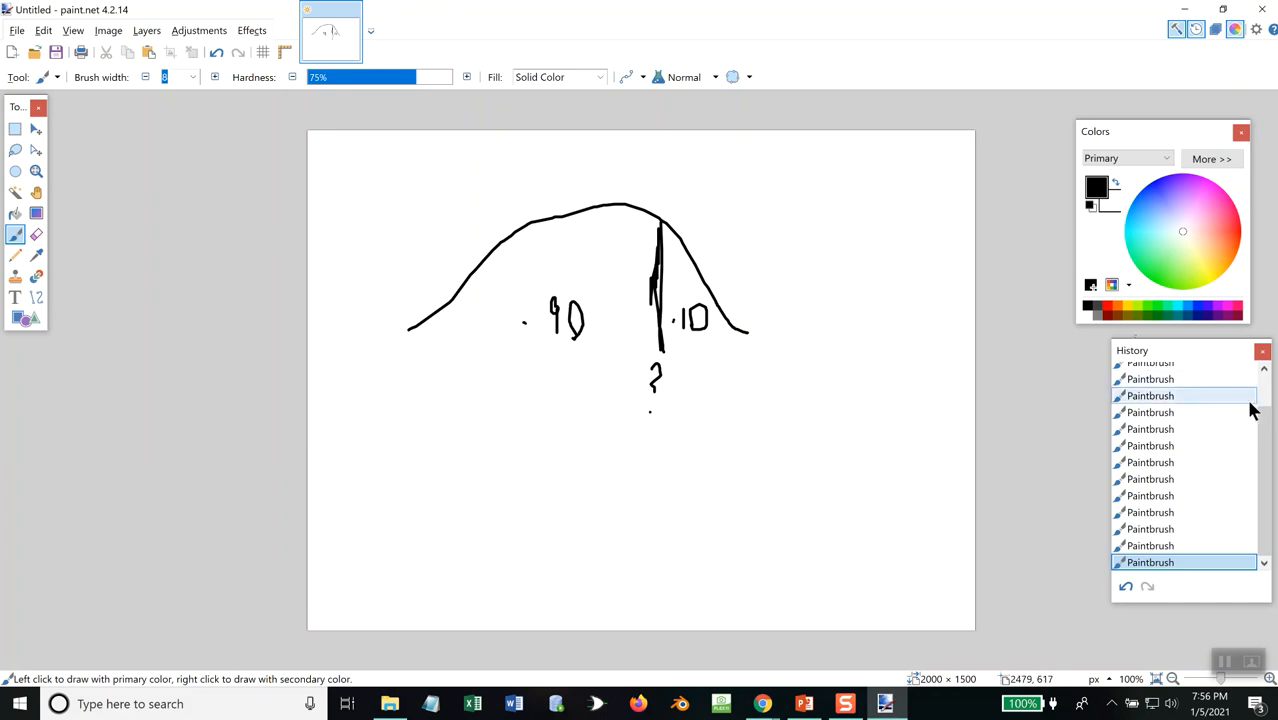
{"action": "scroll", "coordinate": [1260, 403], "scroll_direction": "up", "scroll_amount": 5}
{"action": "left_click", "coordinate": [1177, 370]}
{"action": "mouse_move", "coordinate": [416, 336]}
{"action": "left_mouse_down"}
{"action": "mouse_move", "coordinate": [614, 236]}
{"action": "mouse_move", "coordinate": [713, 277]}
{"action": "mouse_move", "coordinate": [765, 331]}
{"action": "left_mouse_up"}
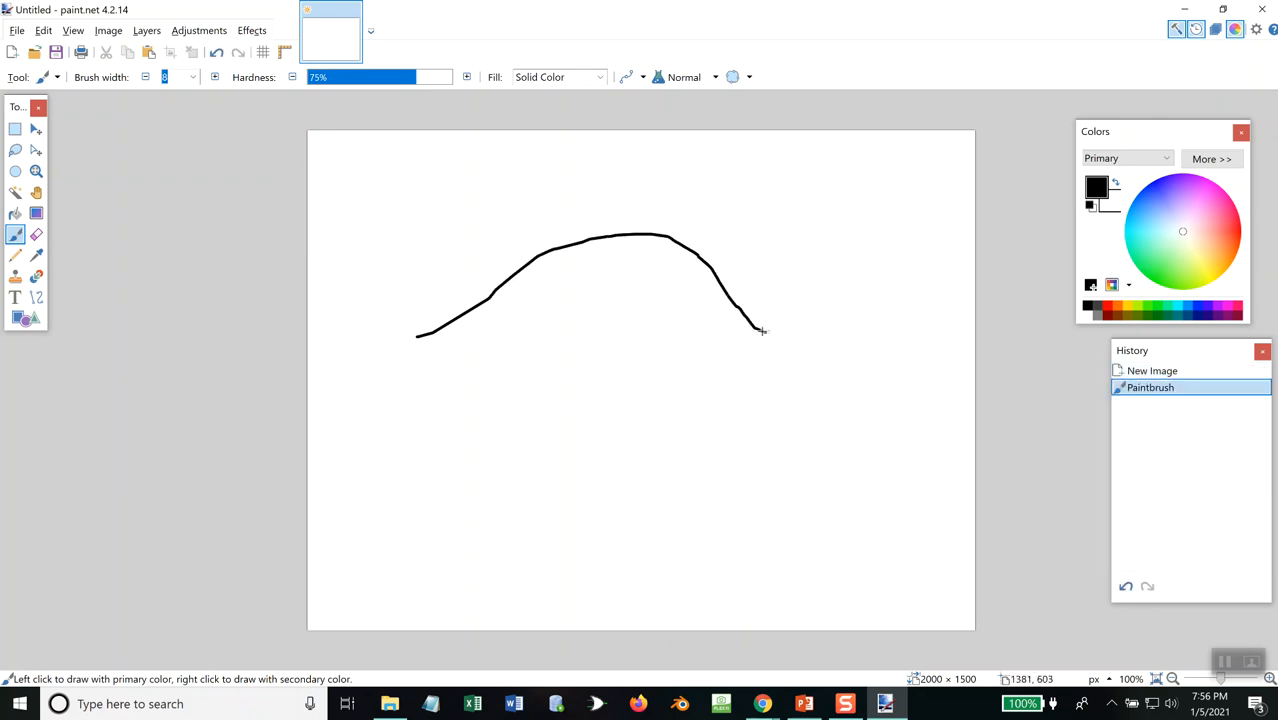
Recheck the question in the spreadsheet, and add a cutoff line to the curve's left tail in paint.net with the area label .05
{"action": "key", "text": "alt+Tab"}
{"action": "key", "text": "alt+Tab"}
{"action": "mouse_move", "coordinate": [523, 265]}
{"action": "left_mouse_down"}
{"action": "mouse_move", "coordinate": [521, 356]}
{"action": "mouse_move", "coordinate": [498, 321]}
{"action": "mouse_move", "coordinate": [483, 346]}
{"action": "mouse_move", "coordinate": [505, 331]}
{"action": "mouse_move", "coordinate": [511, 345]}
{"action": "left_mouse_up"}
{"action": "double_click", "coordinate": [465, 337]}
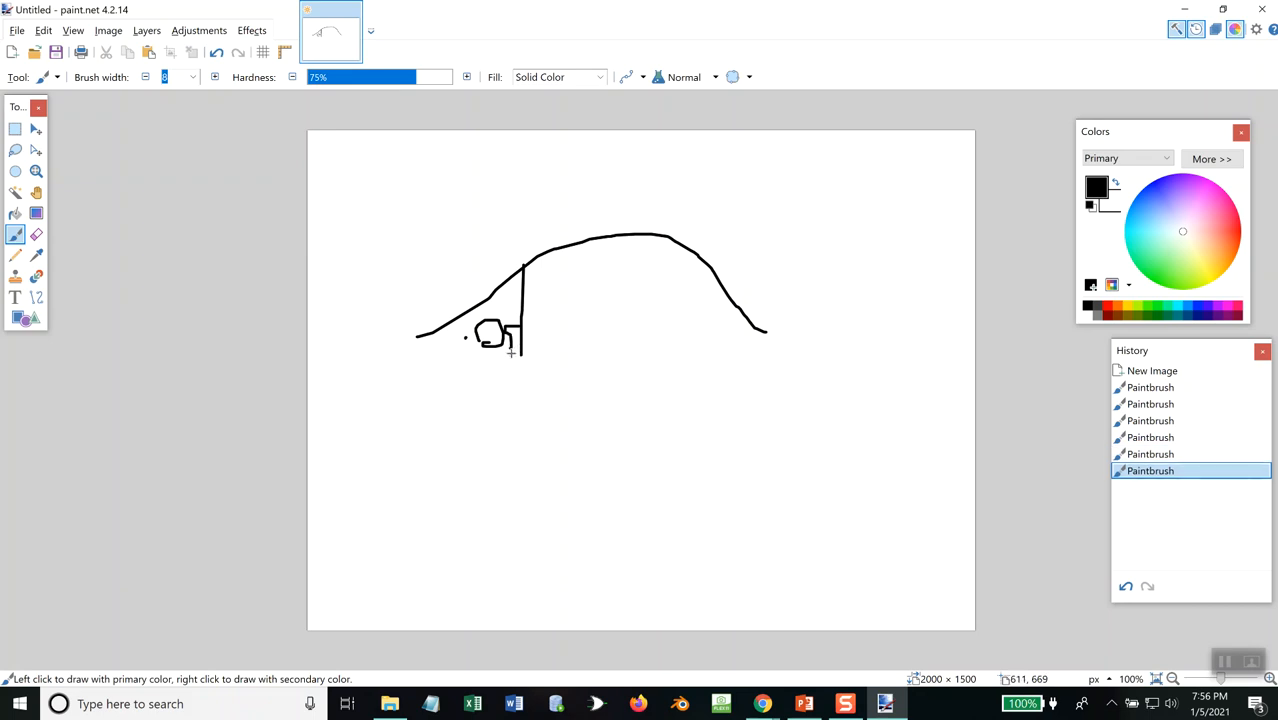
{"action": "left_click", "coordinate": [508, 351]}
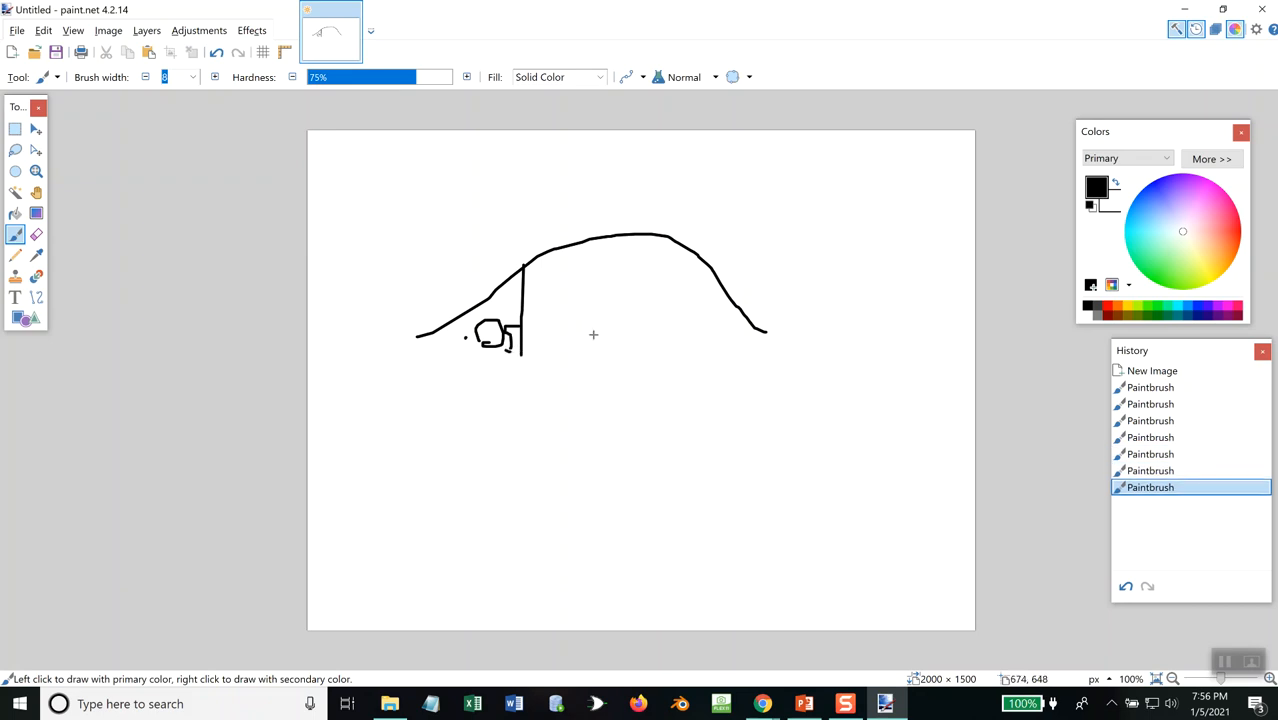
Label the area right of the cutoff line .95, mark the cutoff with a question mark below, and retrace the line
{"action": "mouse_move", "coordinate": [601, 336]}
{"action": "left_mouse_down"}
{"action": "mouse_move", "coordinate": [623, 313]}
{"action": "mouse_move", "coordinate": [628, 338]}
{"action": "mouse_move", "coordinate": [640, 318]}
{"action": "mouse_move", "coordinate": [664, 341]}
{"action": "mouse_move", "coordinate": [646, 343]}
{"action": "left_mouse_up"}
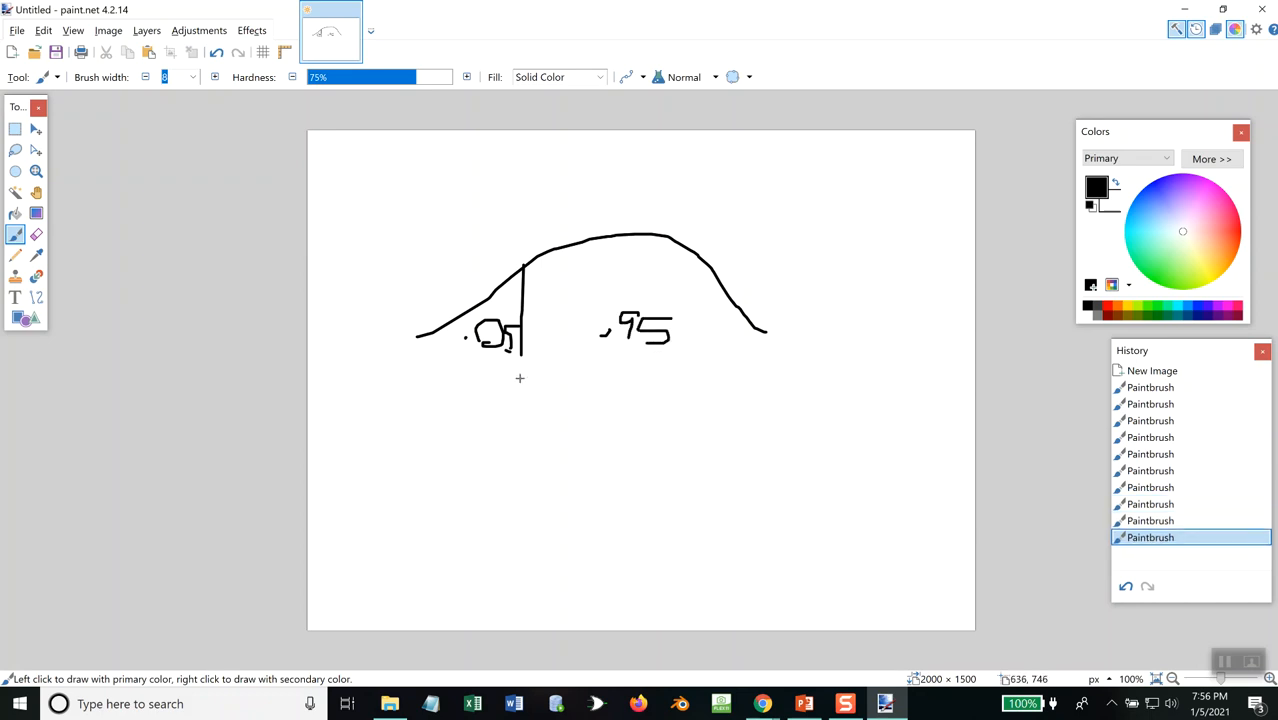
{"action": "left_click_drag", "start_coordinate": [532, 376], "coordinate": [519, 406]}
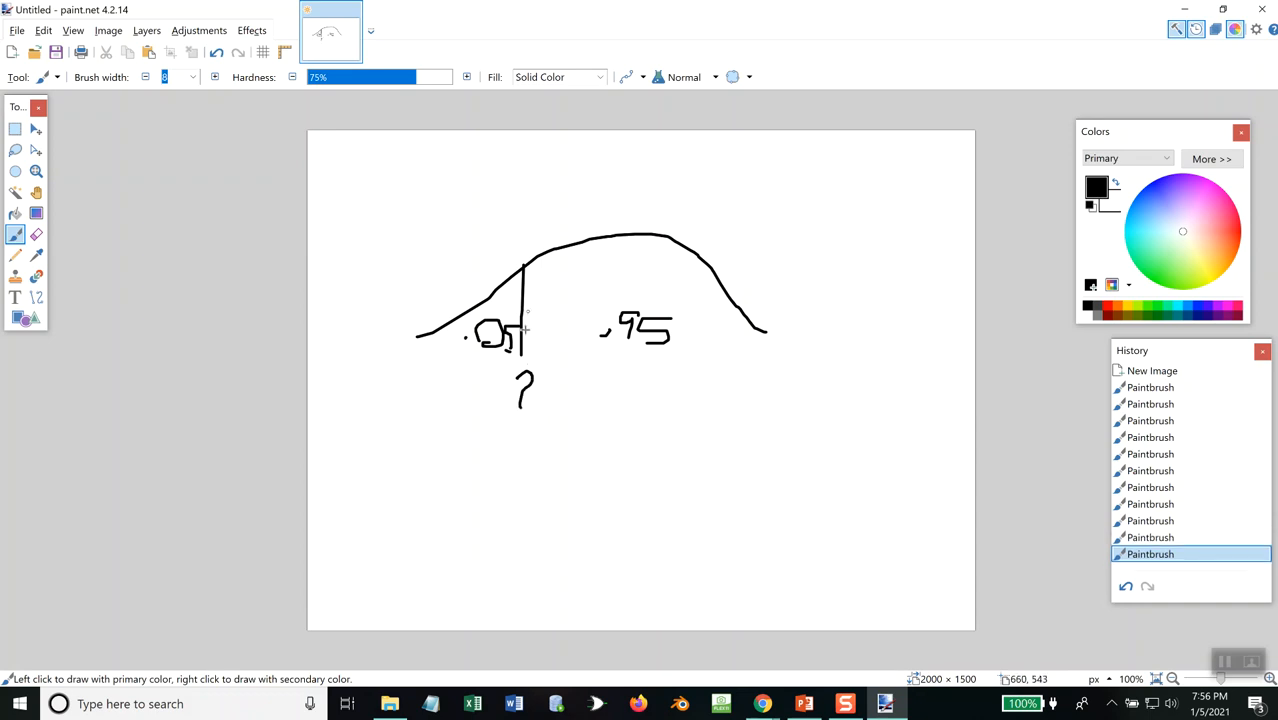
{"action": "mouse_move", "coordinate": [523, 344]}
{"action": "left_mouse_down"}
{"action": "mouse_move", "coordinate": [530, 256]}
{"action": "mouse_move", "coordinate": [532, 340]}
{"action": "left_mouse_up"}
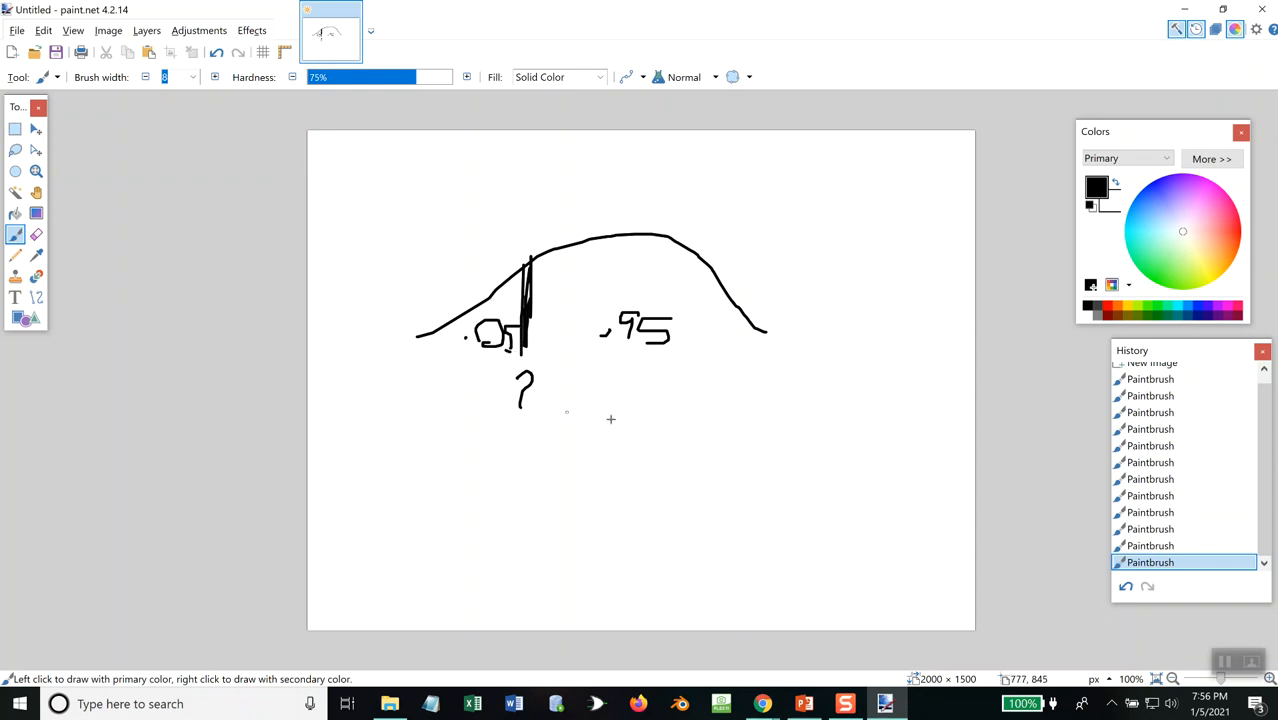
Switch back to the Google Sheets spreadsheet and enter =norm.inv(0.05,30,2) in D5
{"action": "key", "text": "alt+Tab"}
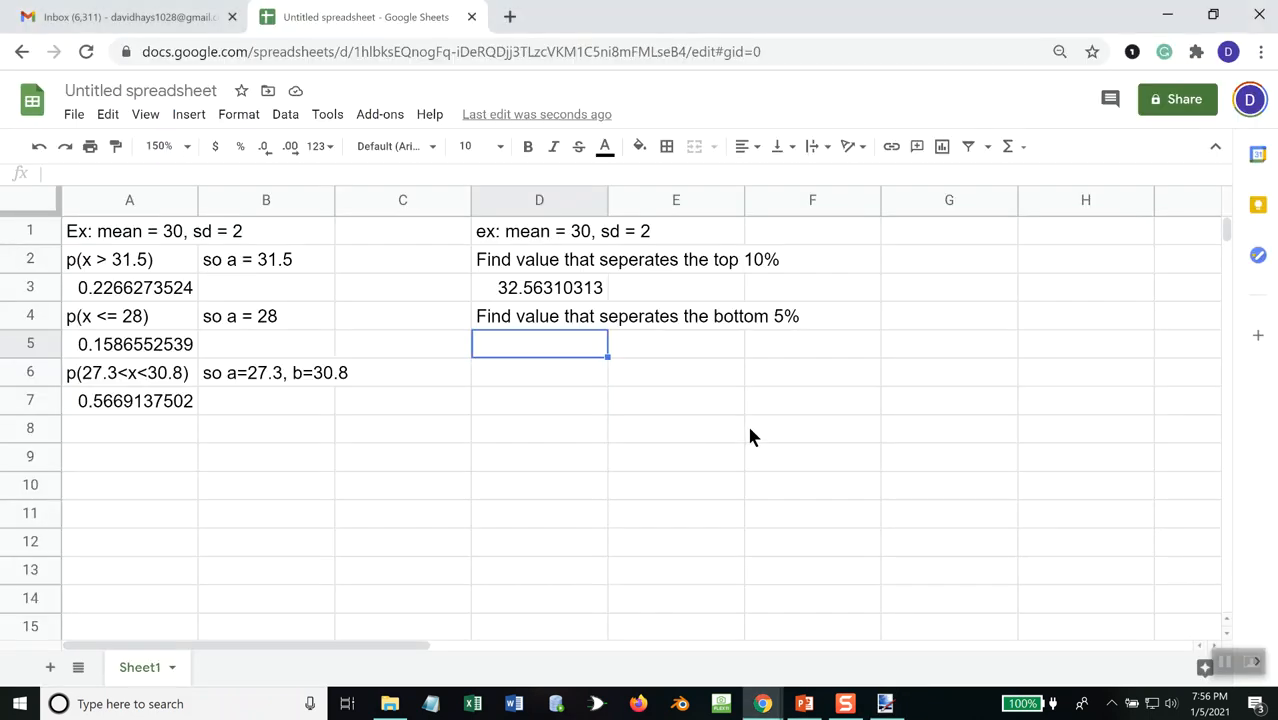
{"action": "type", "text": "=norm.inv"}
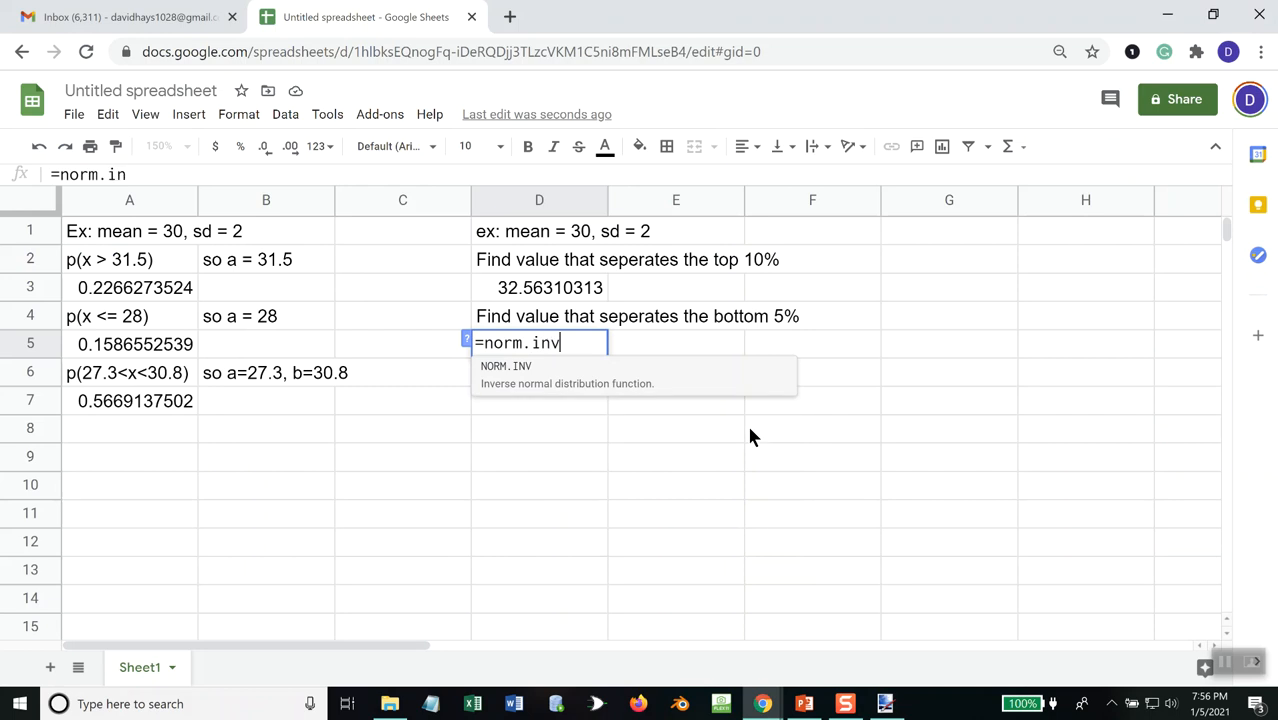
{"action": "type", "text": "(0.05,"}
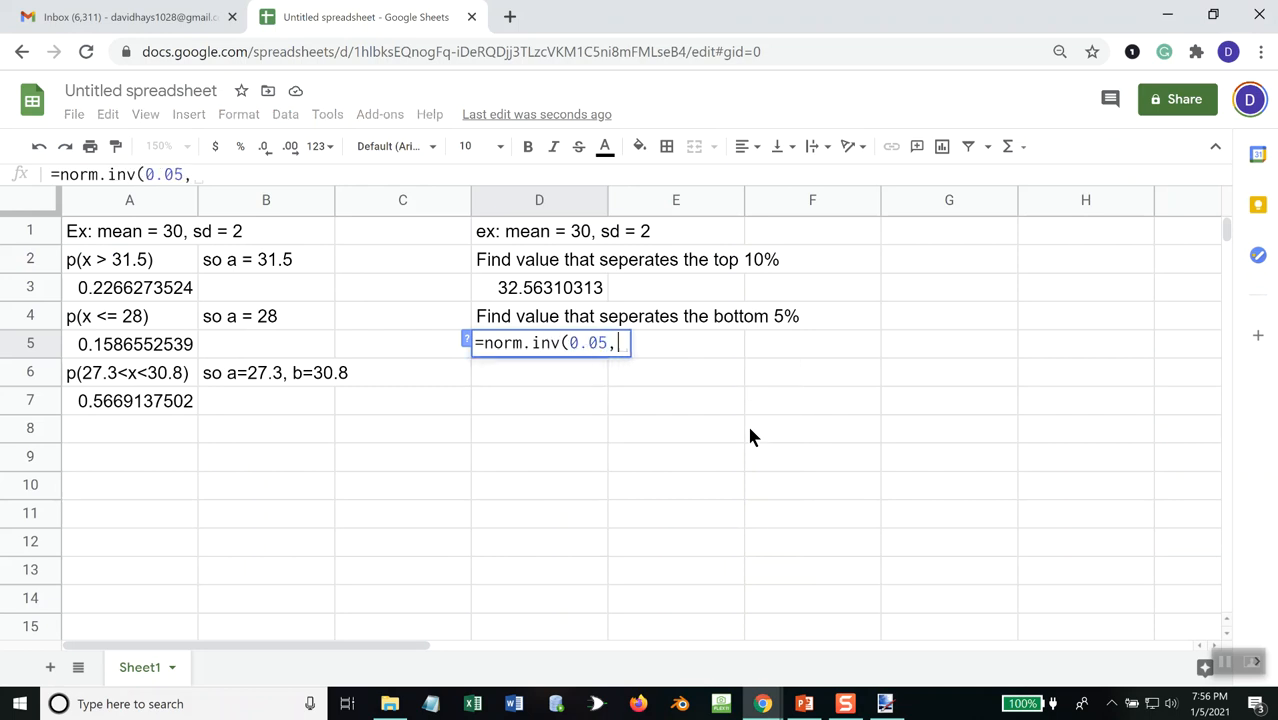
{"action": "type", "text": "30,"}
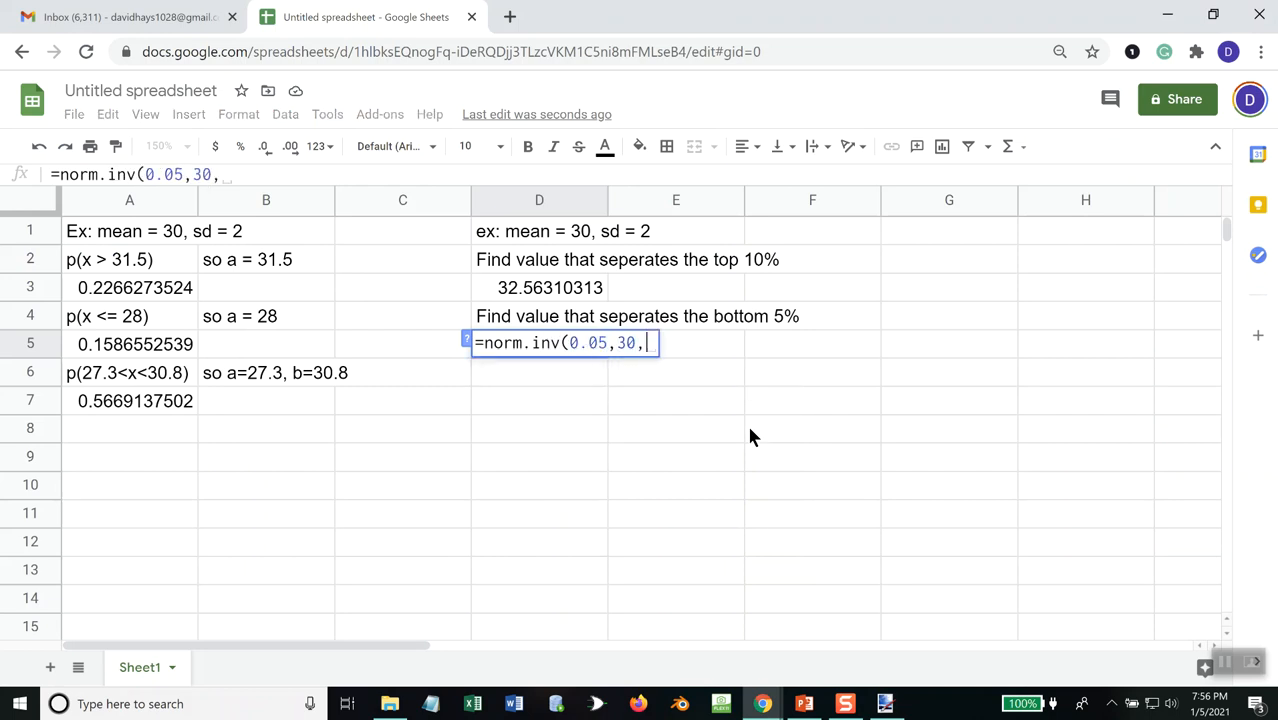
{"action": "type", "text": "2)"}
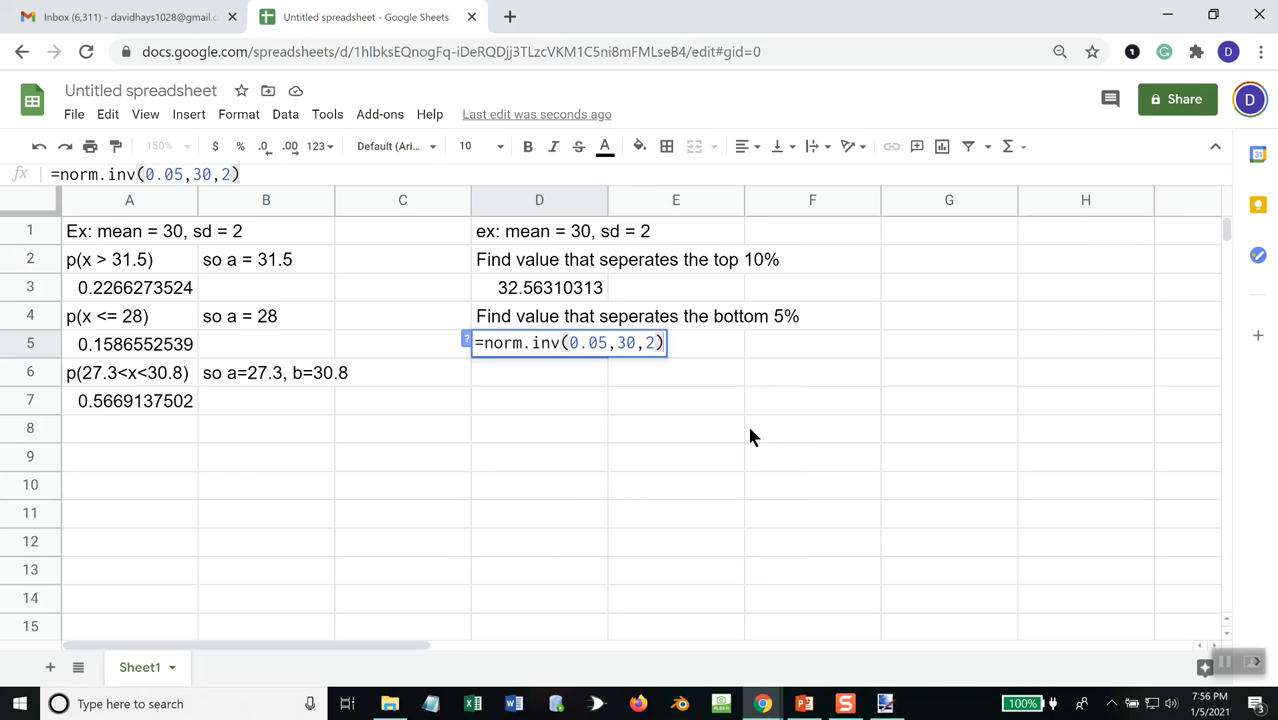
{"action": "key", "text": "Return"}
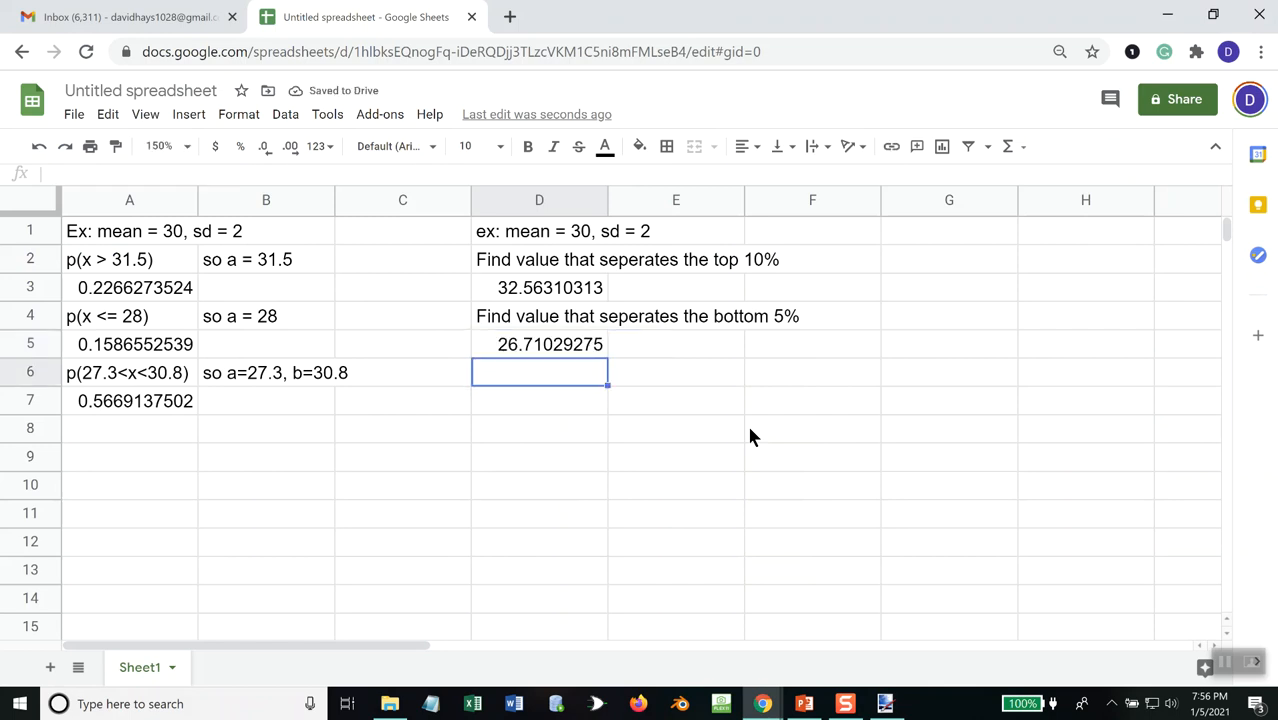
Enter the question "Find values that seperate the middle 90%" in D6
{"action": "type", "text": "Find values"}
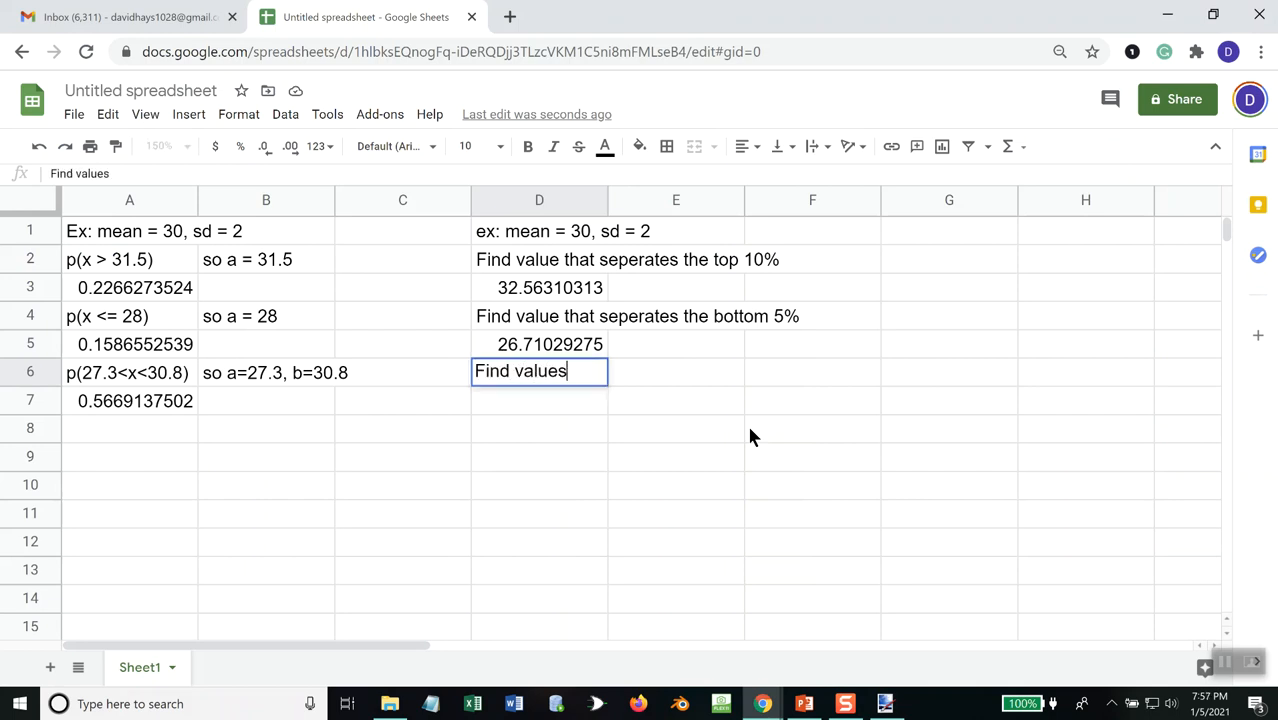
{"action": "type", "text": " that seperates"}
{"action": "key", "text": "BackSpace"}
{"action": "type", "text": "the middle 90%"}
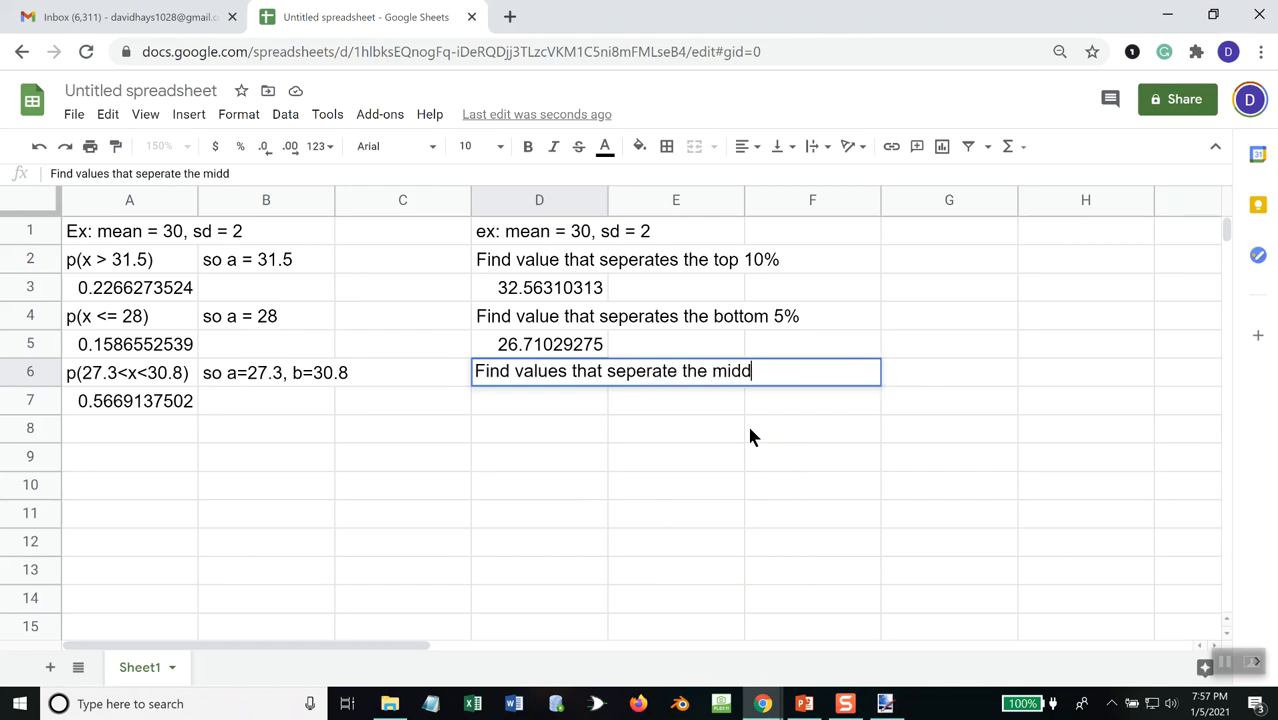
{"action": "key", "text": "Return"}
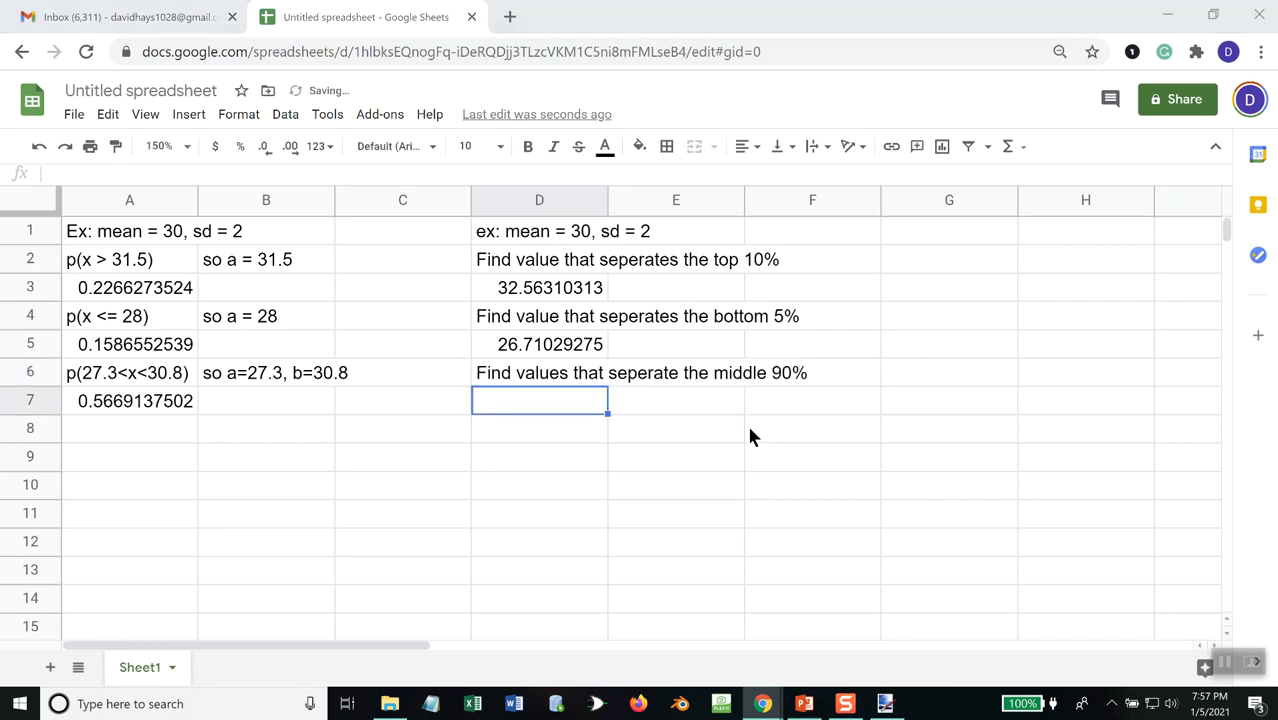
Switch to paint.net, revert the image to its blank state, and draw a bell curve with two cutoff lines around a .90 middle area
{"action": "key", "text": "alt+Tab"}
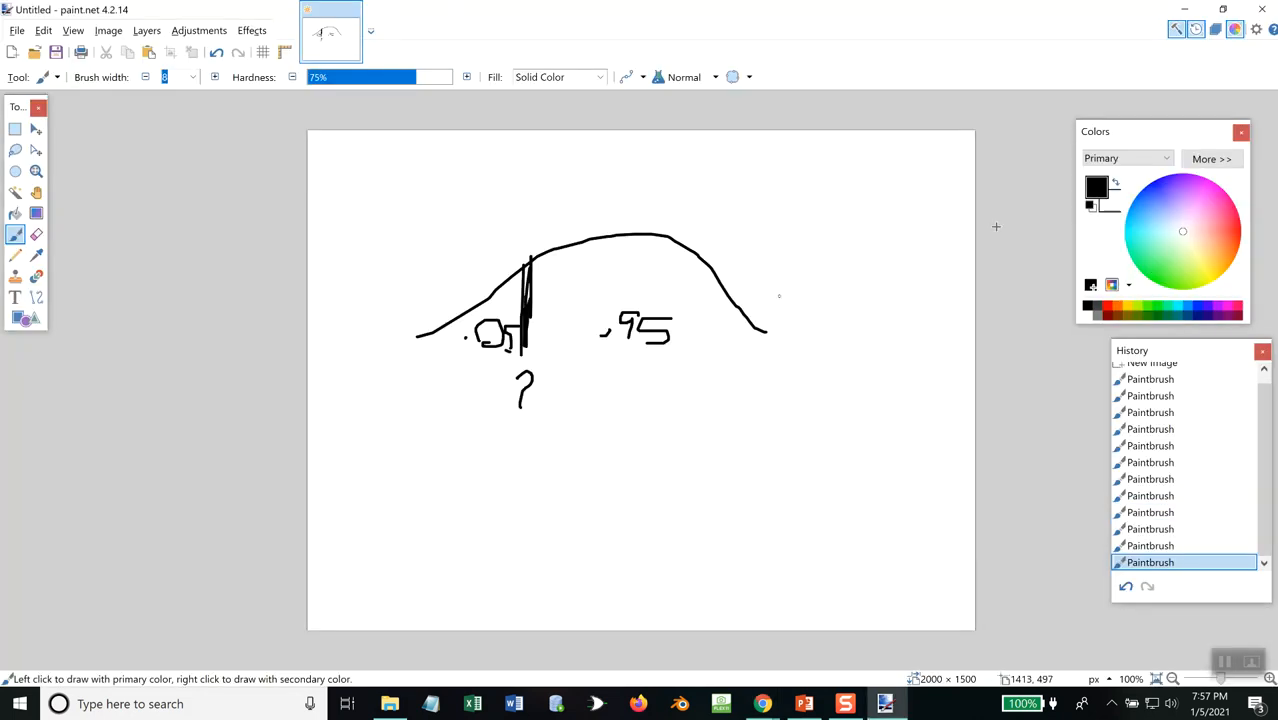
{"action": "scroll", "coordinate": [1250, 390], "scroll_direction": "up", "scroll_amount": 1}
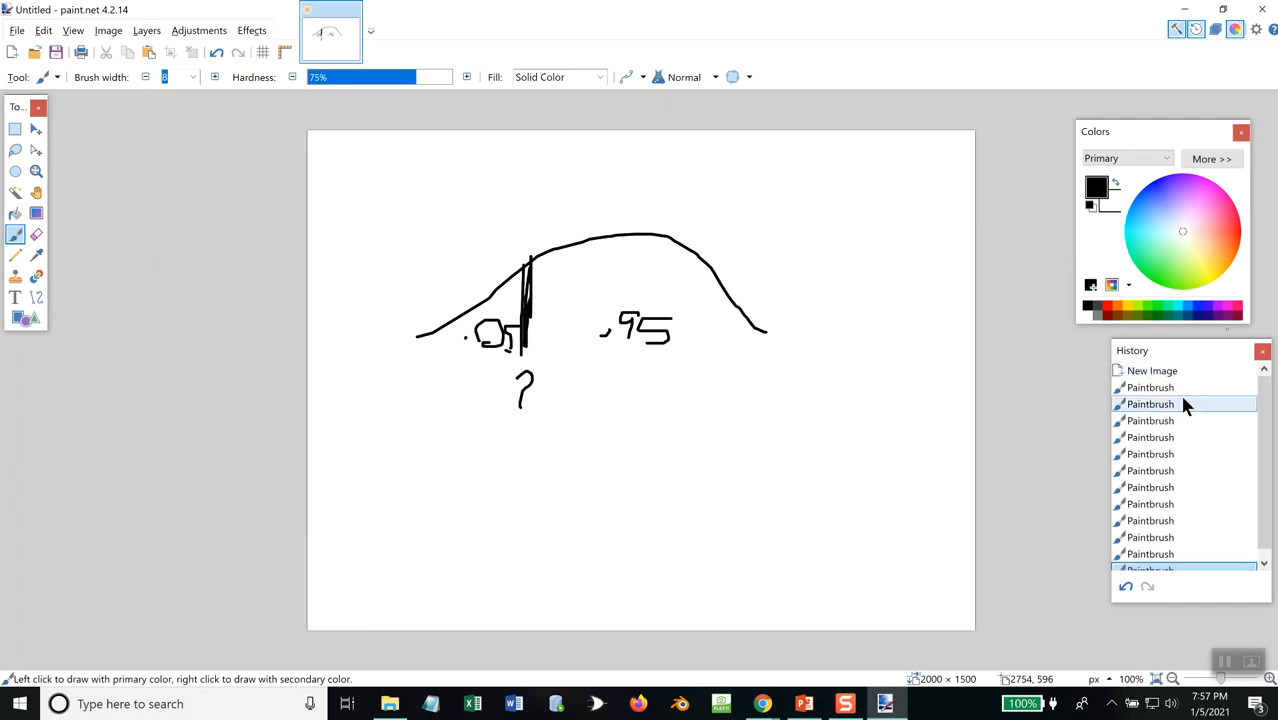
{"action": "left_click", "coordinate": [1168, 371]}
{"action": "mouse_move", "coordinate": [399, 351]}
{"action": "left_mouse_down"}
{"action": "mouse_move", "coordinate": [602, 229]}
{"action": "mouse_move", "coordinate": [749, 288]}
{"action": "mouse_move", "coordinate": [860, 370]}
{"action": "left_mouse_up"}
{"action": "mouse_move", "coordinate": [585, 239]}
{"action": "left_mouse_down"}
{"action": "mouse_move", "coordinate": [589, 370]}
{"action": "mouse_move", "coordinate": [653, 325]}
{"action": "mouse_move", "coordinate": [657, 352]}
{"action": "mouse_move", "coordinate": [683, 334]}
{"action": "mouse_move", "coordinate": [670, 329]}
{"action": "left_mouse_up"}
{"action": "left_click", "coordinate": [619, 345]}
{"action": "left_click_drag", "start_coordinate": [708, 246], "coordinate": [718, 380]}
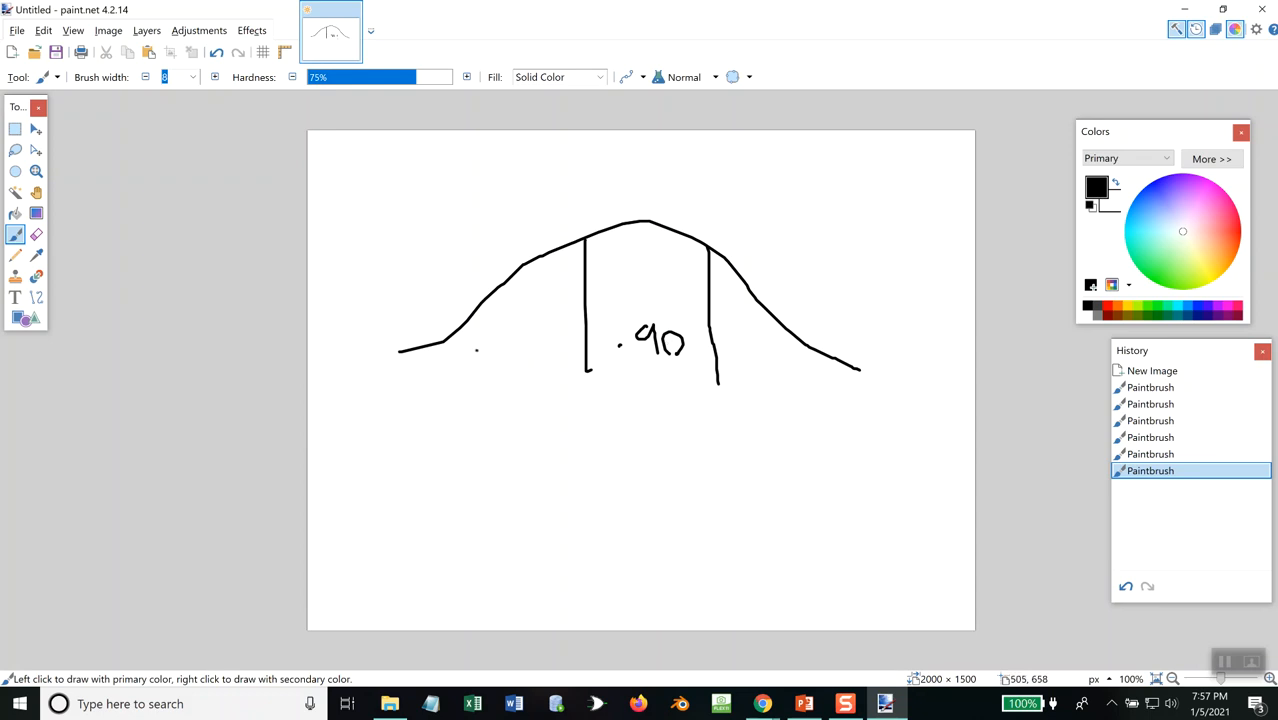
Label the tail areas on both sides of the middle section .05
{"action": "left_click", "coordinate": [476, 350]}
{"action": "mouse_move", "coordinate": [497, 336]}
{"action": "left_mouse_down"}
{"action": "mouse_move", "coordinate": [494, 354]}
{"action": "mouse_move", "coordinate": [517, 352]}
{"action": "mouse_move", "coordinate": [509, 336]}
{"action": "mouse_move", "coordinate": [539, 330]}
{"action": "mouse_move", "coordinate": [529, 347]}
{"action": "mouse_move", "coordinate": [544, 359]}
{"action": "left_mouse_up"}
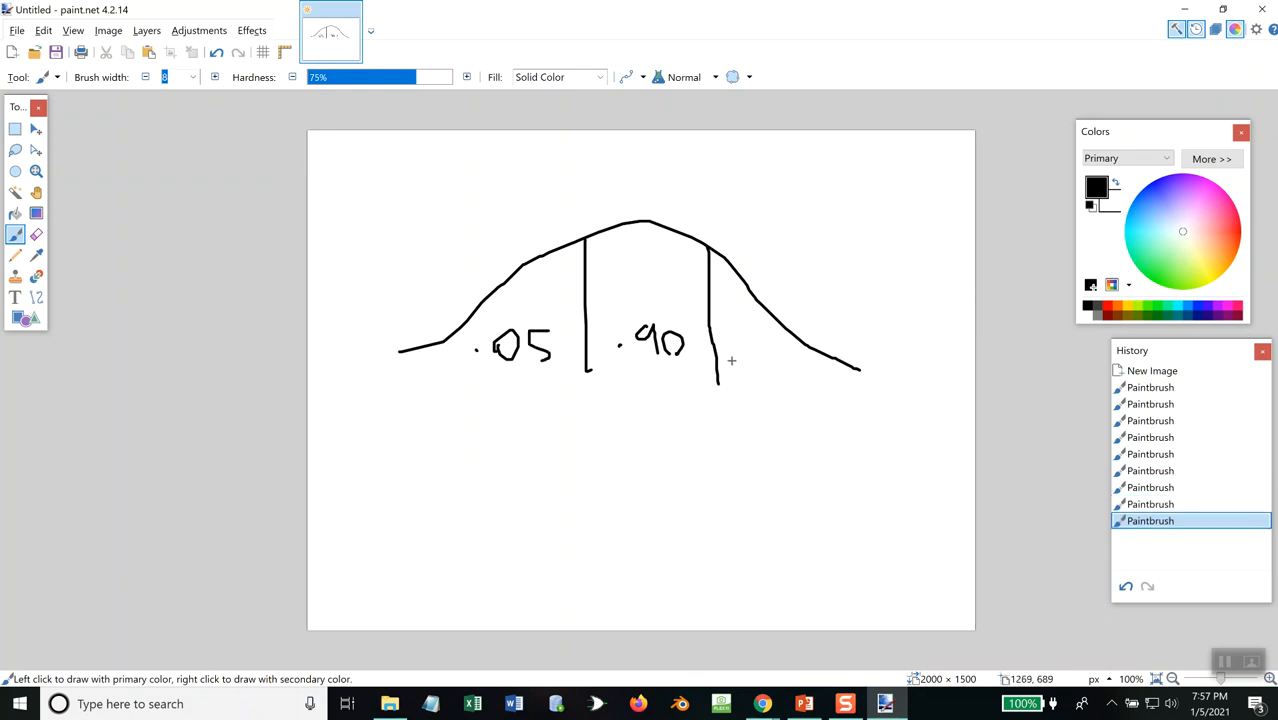
{"action": "left_click", "coordinate": [731, 362]}
{"action": "mouse_move", "coordinate": [764, 364]}
{"action": "left_mouse_down"}
{"action": "mouse_move", "coordinate": [786, 364]}
{"action": "mouse_move", "coordinate": [758, 370]}
{"action": "left_mouse_up"}
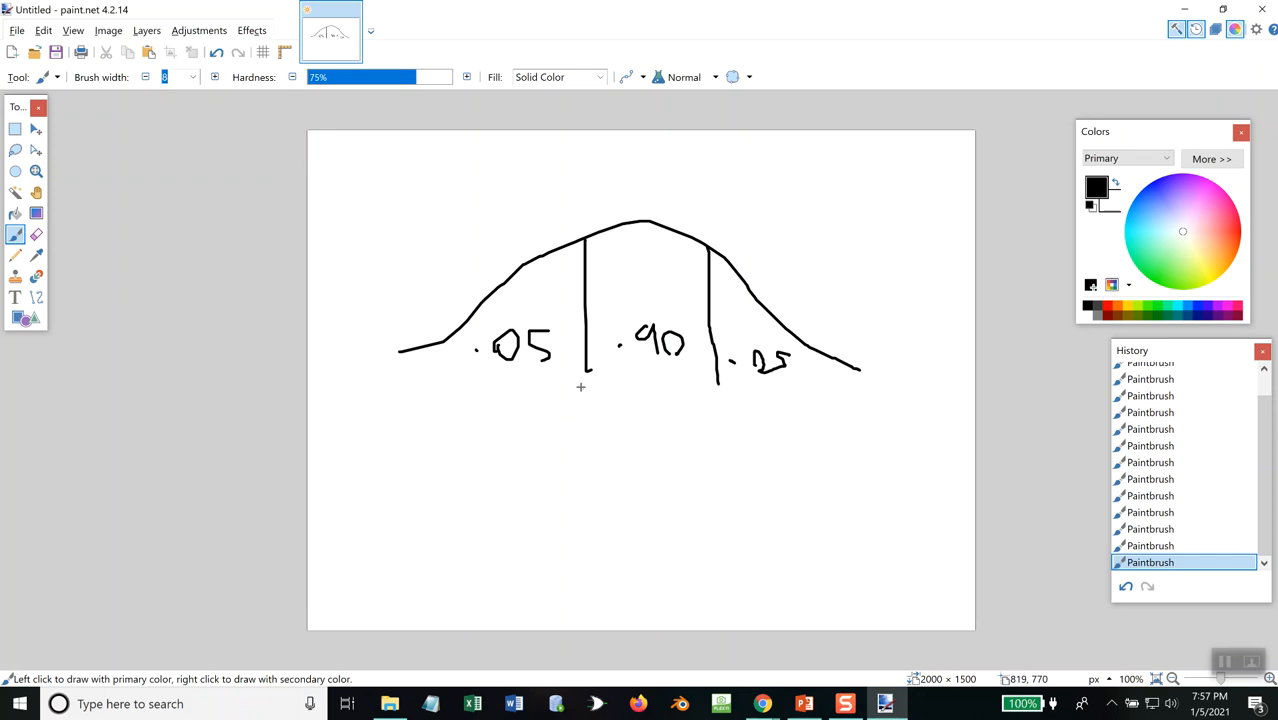
Mark both cutoffs with question marks below the curve, and retrace the lower cutoff line
{"action": "left_click_drag", "start_coordinate": [589, 396], "coordinate": [591, 410]}
{"action": "left_click", "coordinate": [716, 433]}
{"action": "left_click", "coordinate": [593, 425]}
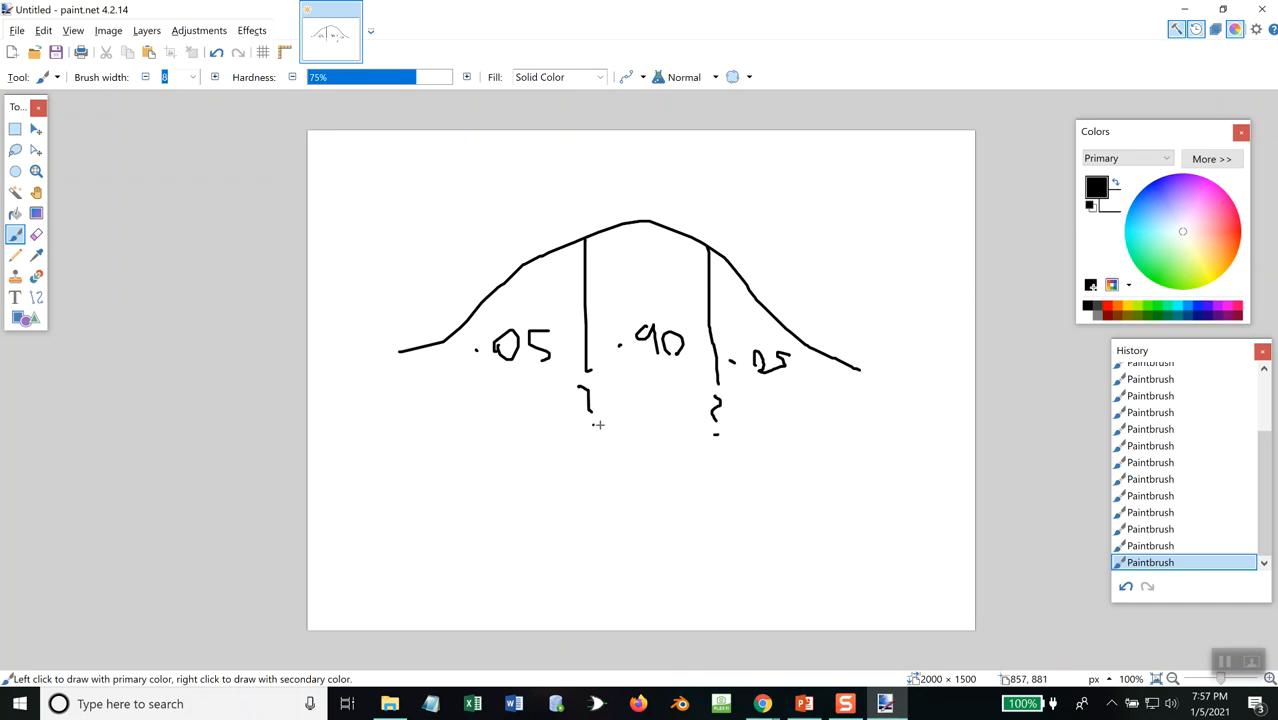
{"action": "left_click_drag", "start_coordinate": [589, 366], "coordinate": [585, 278]}
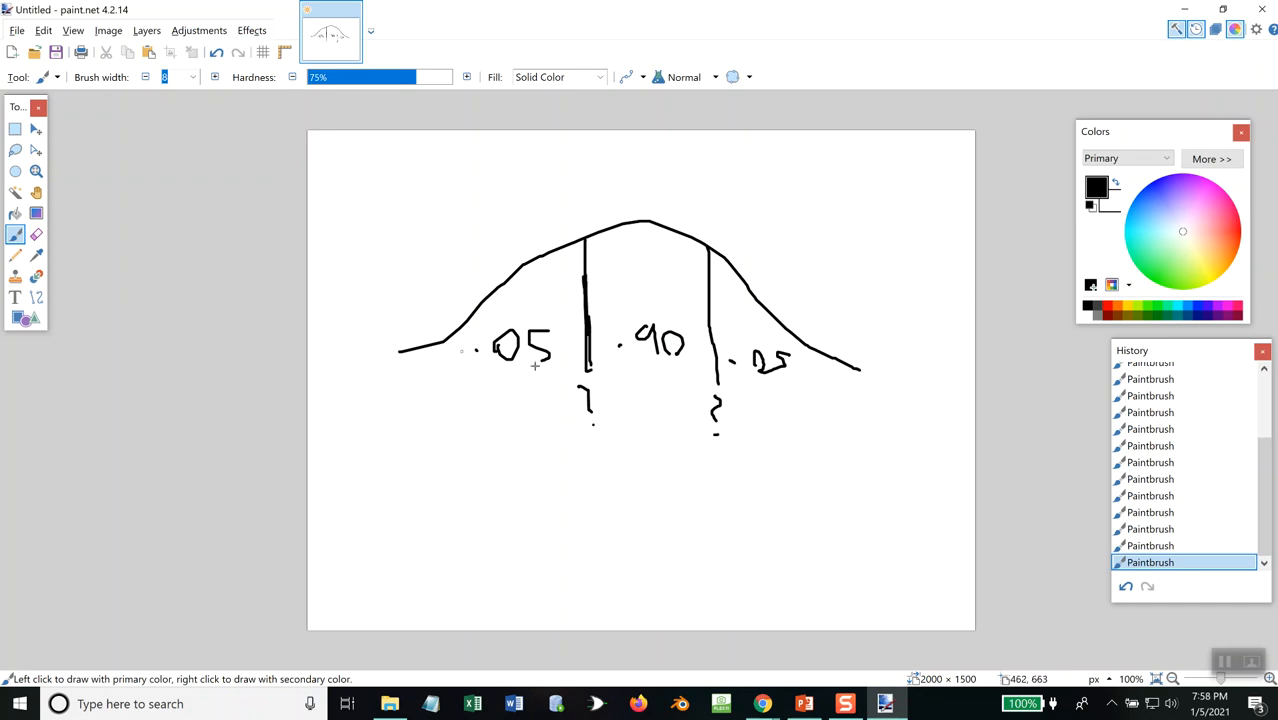
Switch back to the Google Sheets spreadsheet and enter =norm.inv(0.05,30,2) in D7
{"action": "key", "text": "alt+Tab"}
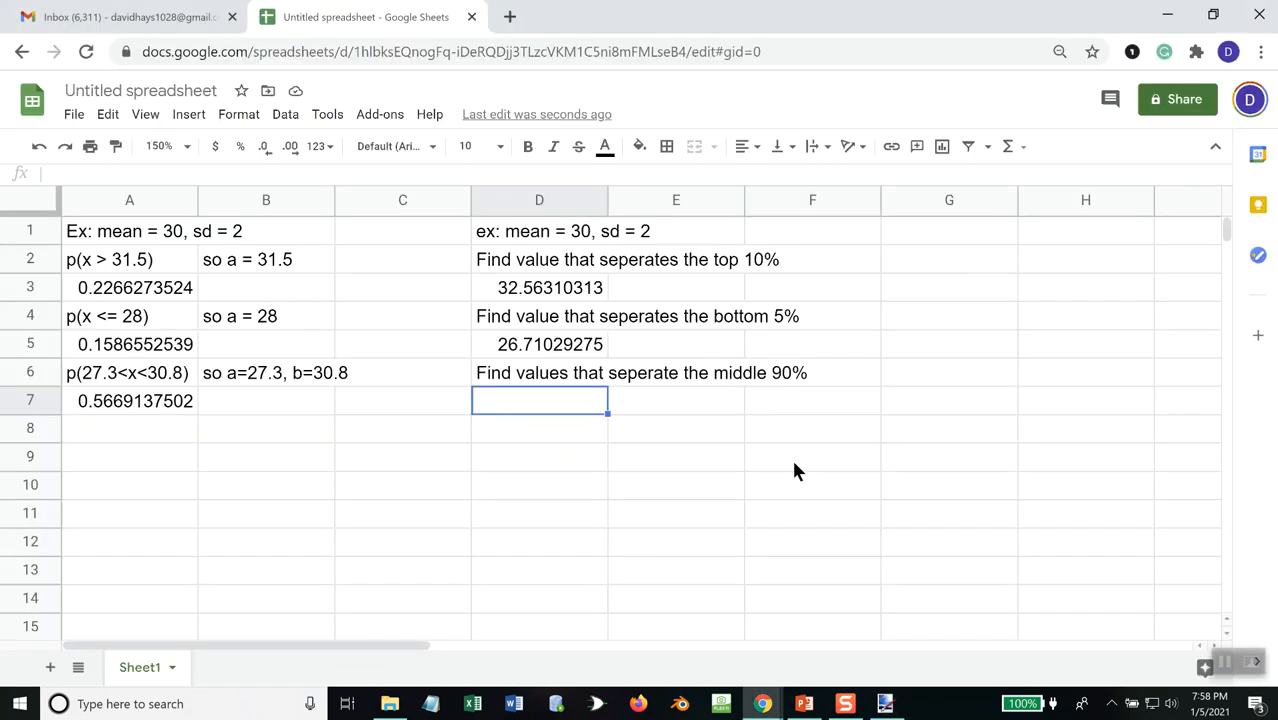
{"action": "type", "text": "="}
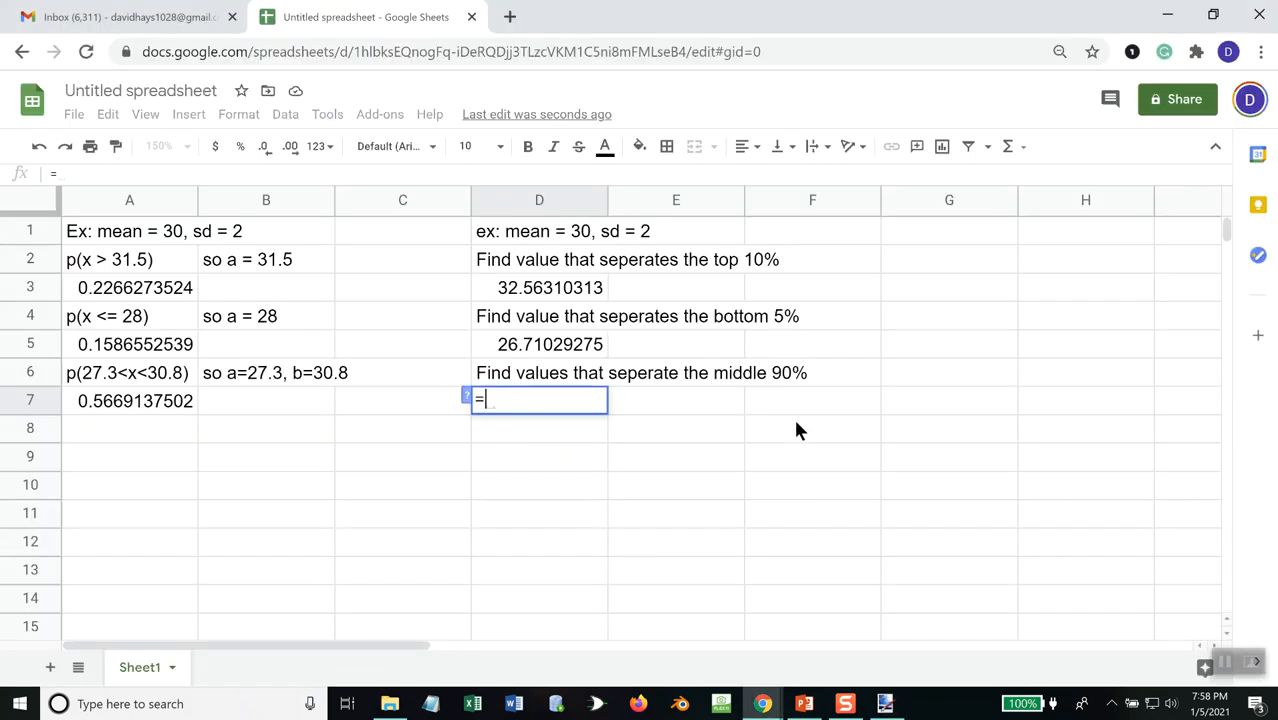
{"action": "type", "text": "norm.inv"}
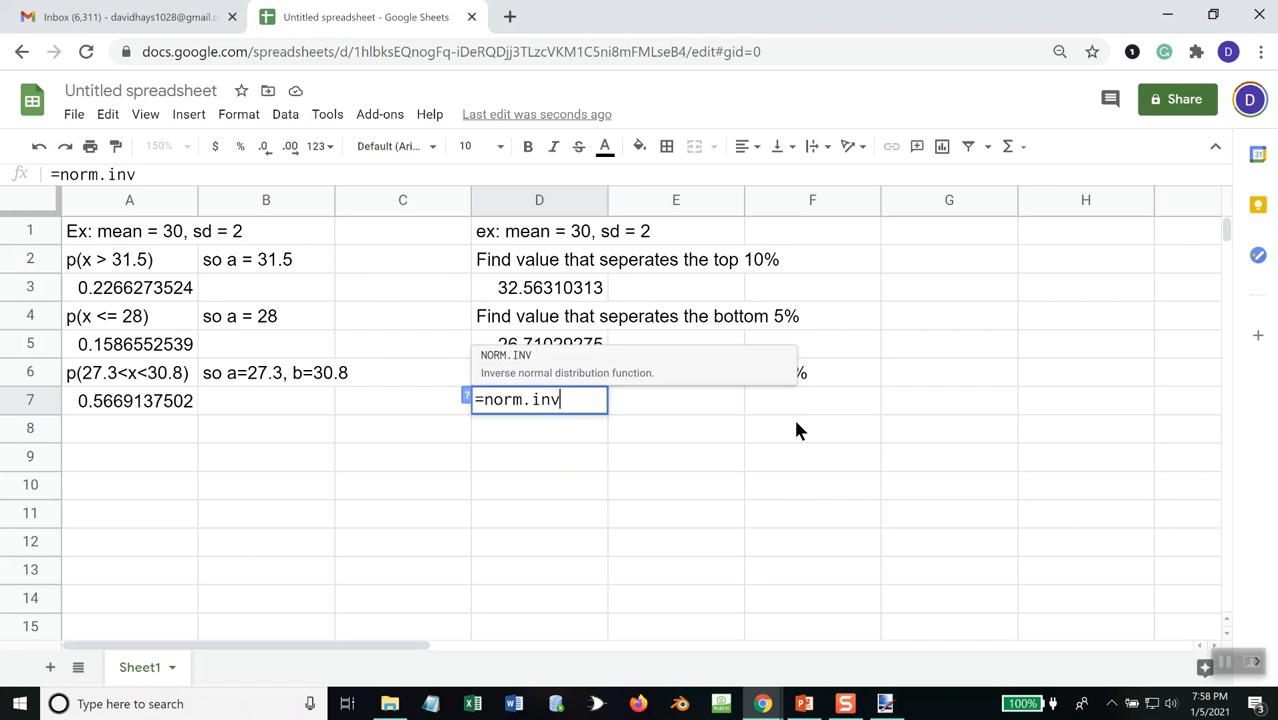
{"action": "type", "text": "(0.05,"}
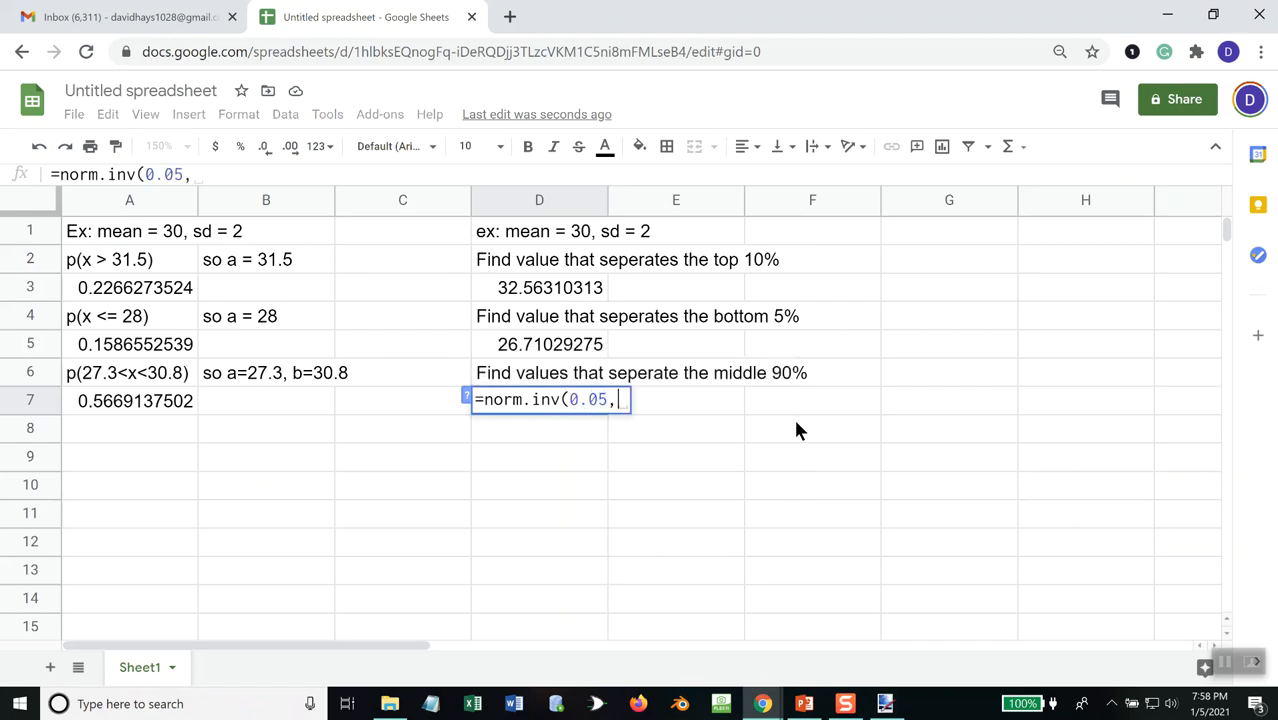
{"action": "type", "text": "30,2)"}
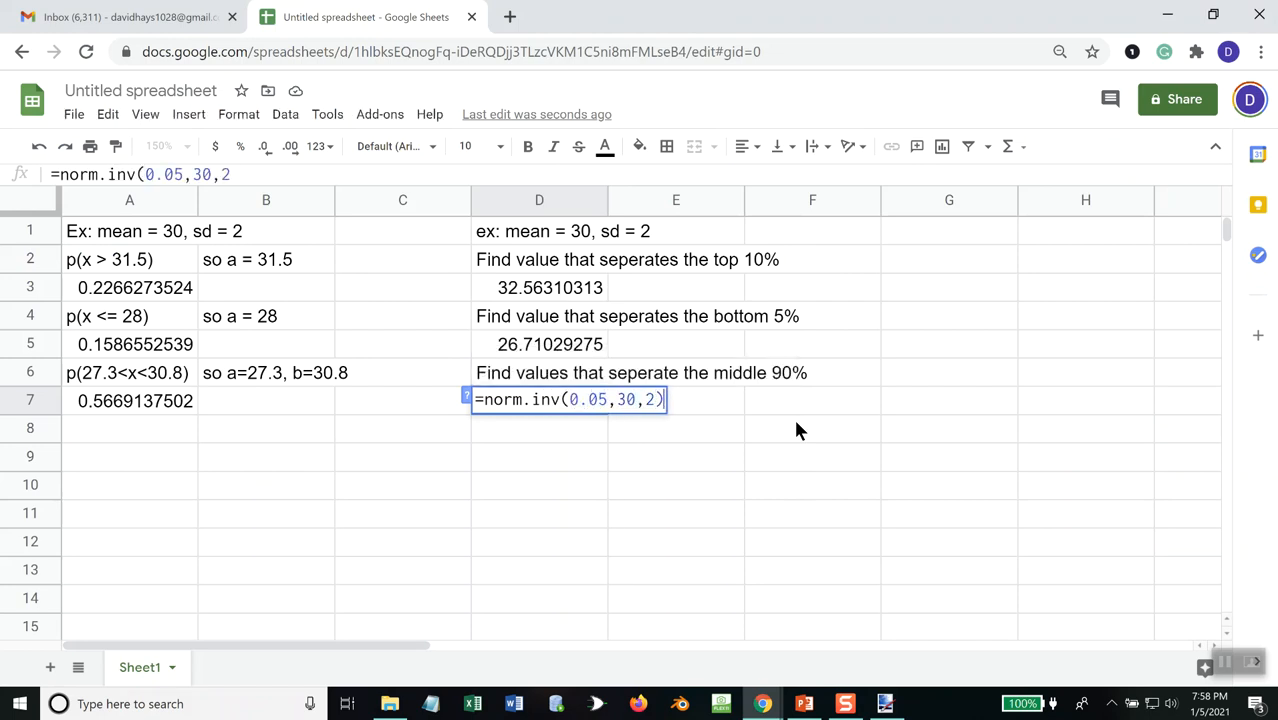
{"action": "key", "text": "Return"}
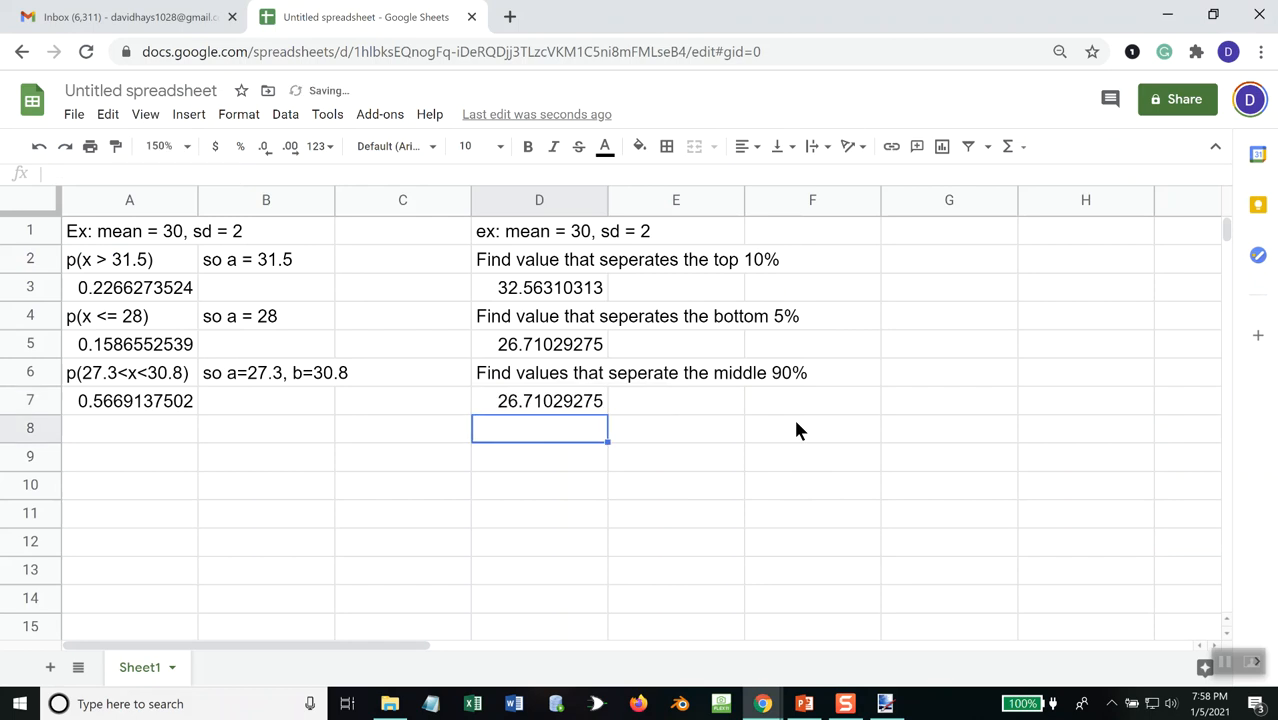
Recheck the NORM.INV slide in PowerPoint, and in paint.net retrace the upper cutoff line and outline the whole area to its left
{"action": "key", "text": "alt+Tab"}
{"action": "key", "text": "Tab"}
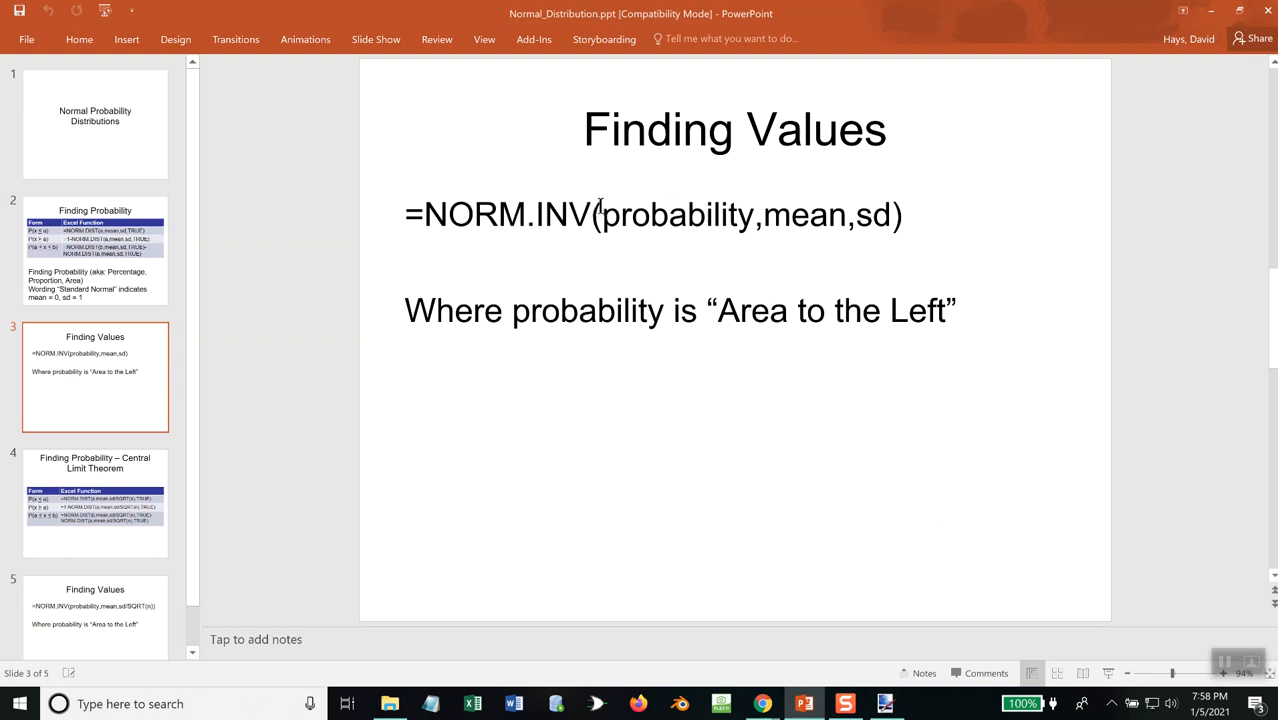
{"action": "key", "text": "alt+Tab"}
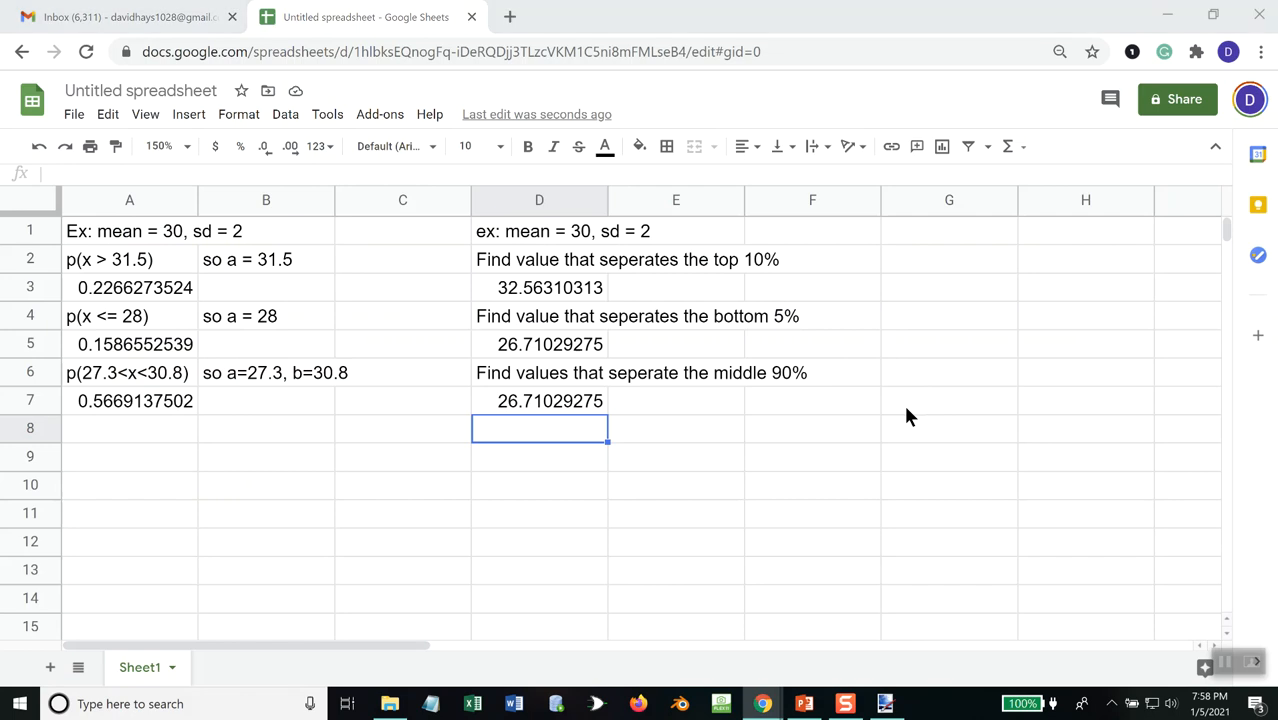
{"action": "key", "text": "alt+Tab"}
{"action": "key", "text": "alt+Tab"}
{"action": "key", "text": "alt+Tab"}
{"action": "key", "text": "alt+Tab"}
{"action": "left_click_drag", "start_coordinate": [714, 380], "coordinate": [706, 242]}
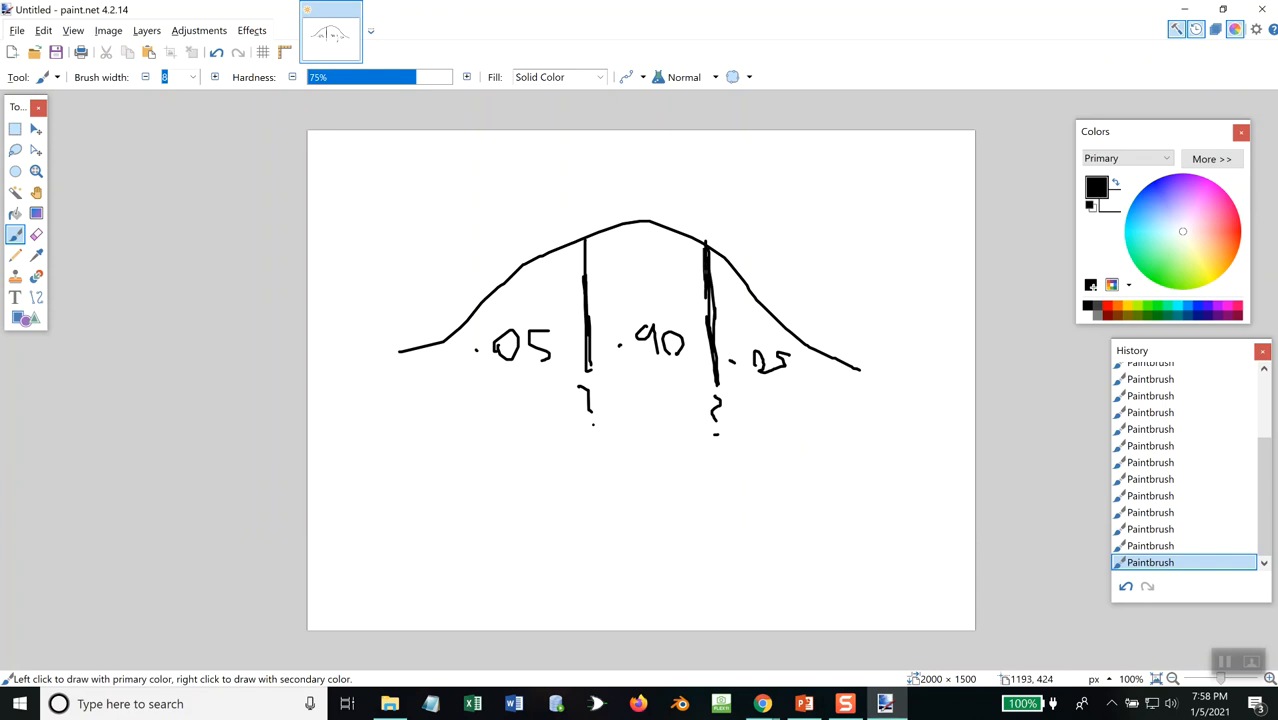
{"action": "mouse_move", "coordinate": [699, 359]}
{"action": "left_mouse_down"}
{"action": "mouse_move", "coordinate": [512, 378]}
{"action": "mouse_move", "coordinate": [450, 356]}
{"action": "mouse_move", "coordinate": [556, 287]}
{"action": "mouse_move", "coordinate": [697, 287]}
{"action": "mouse_move", "coordinate": [701, 345]}
{"action": "left_mouse_up"}
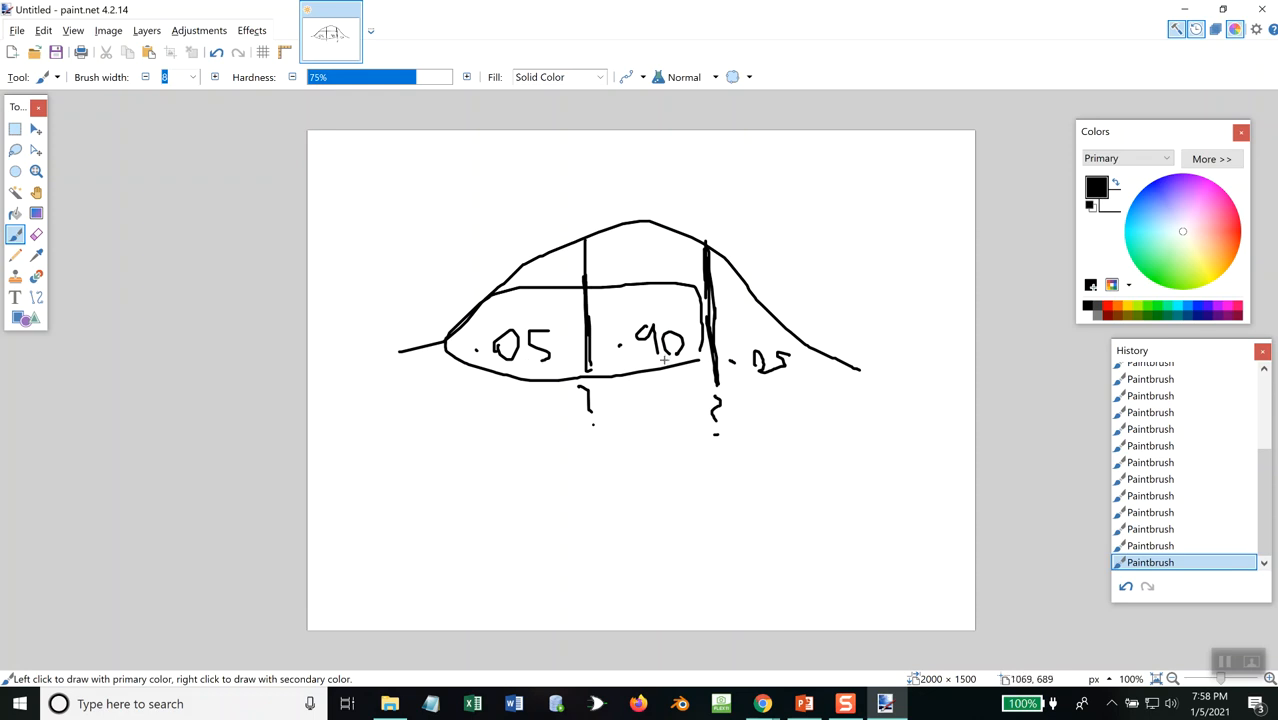
Return to the Google Sheets spreadsheet and enter =norm.inv(0.95,30,2) in D8
{"action": "key", "text": "alt+Tab"}
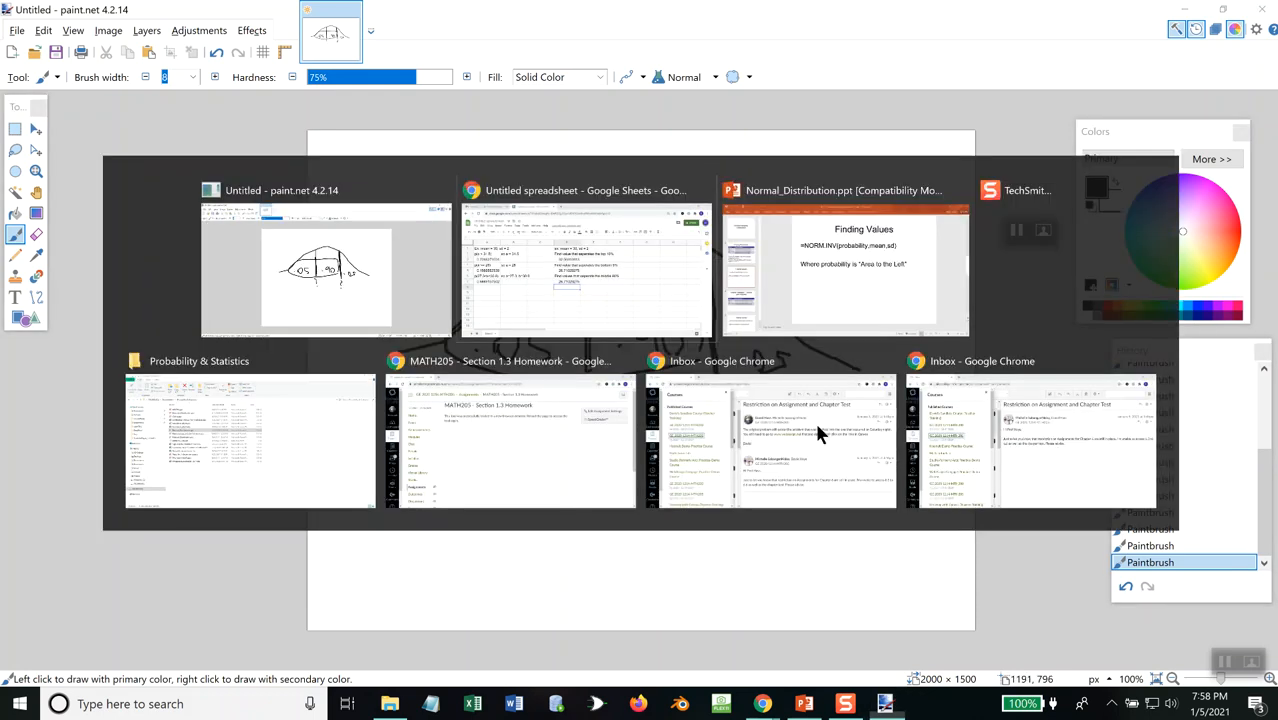
{"action": "type", "text": "=n"}
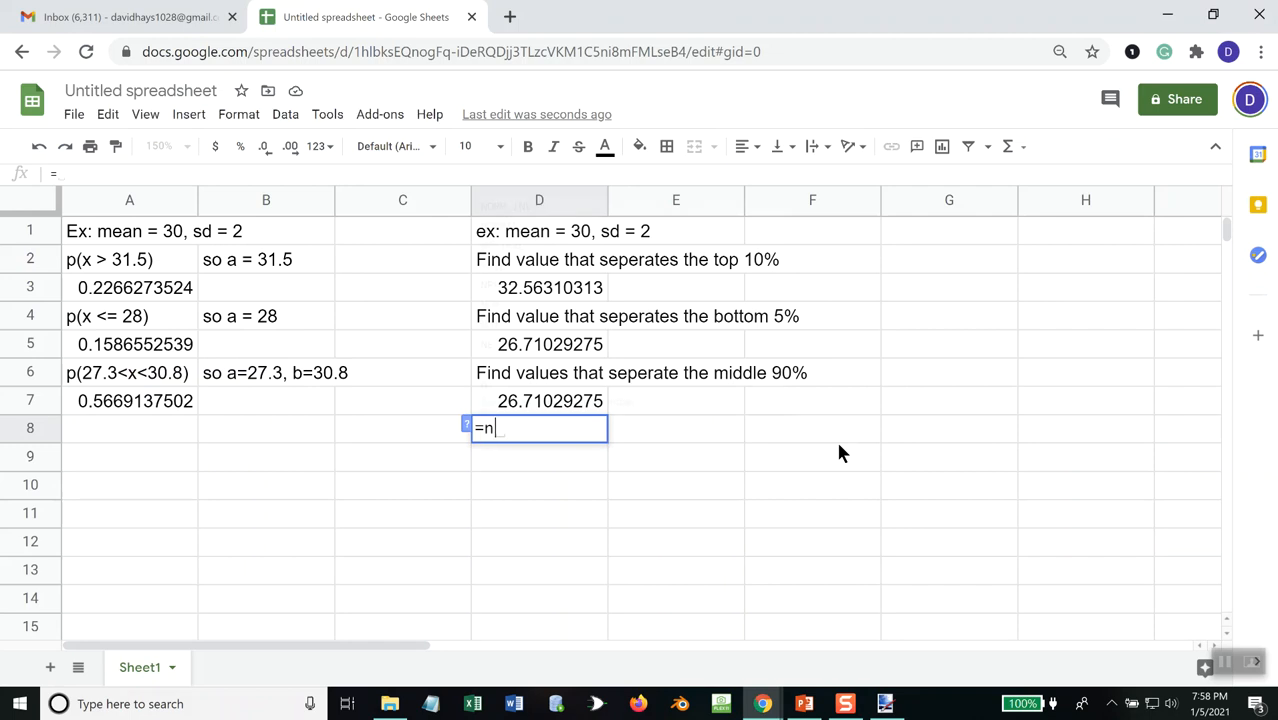
{"action": "type", "text": "orm.inv(0.95,"}
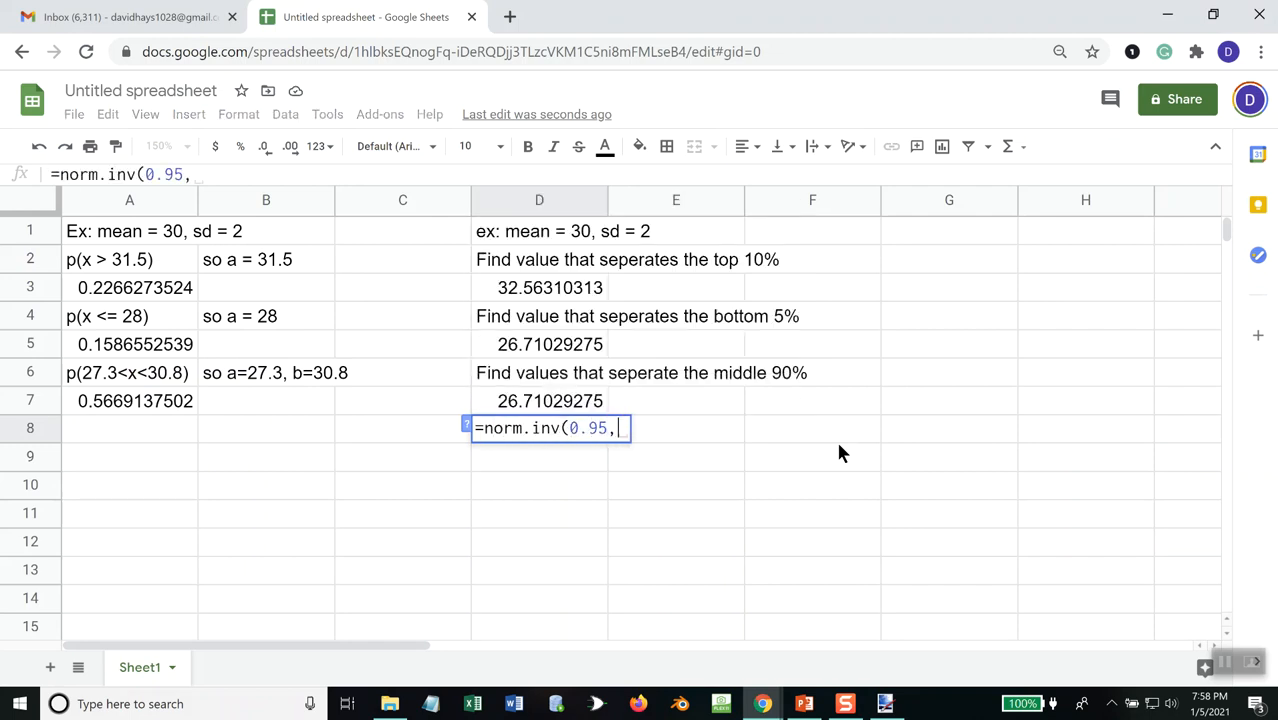
{"action": "type", "text": "3"}
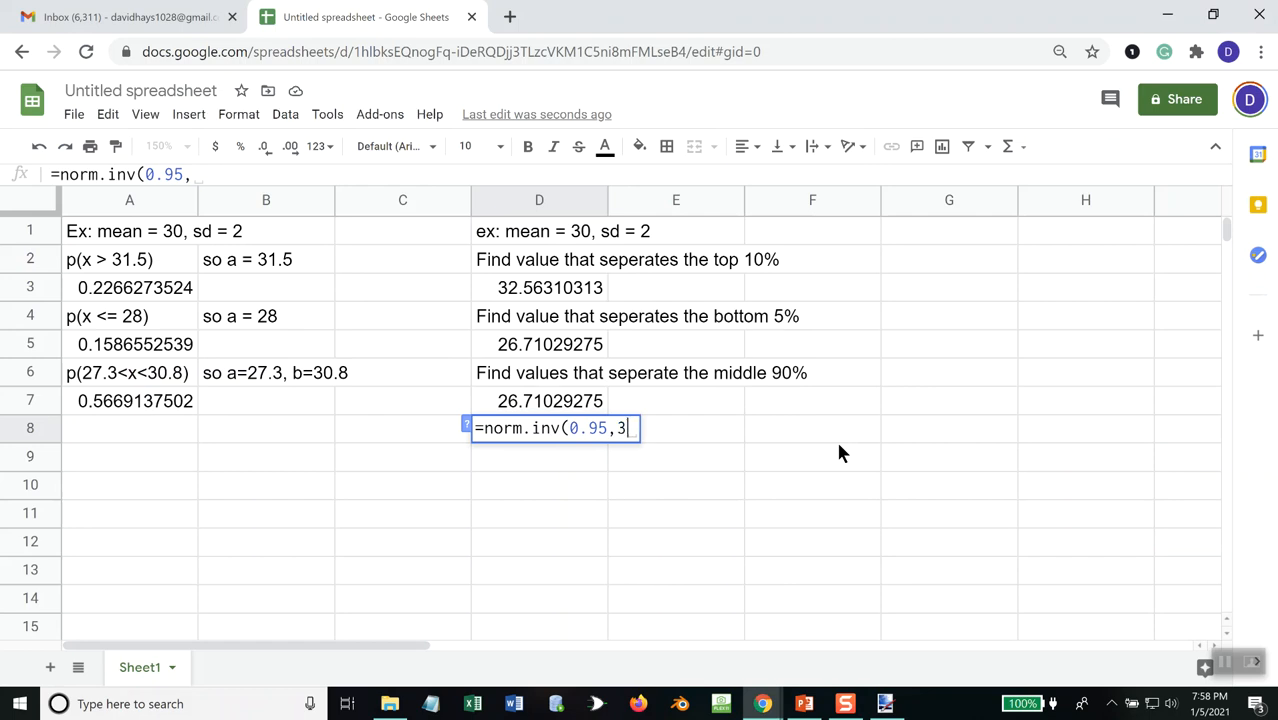
{"action": "type", "text": "0,2)"}
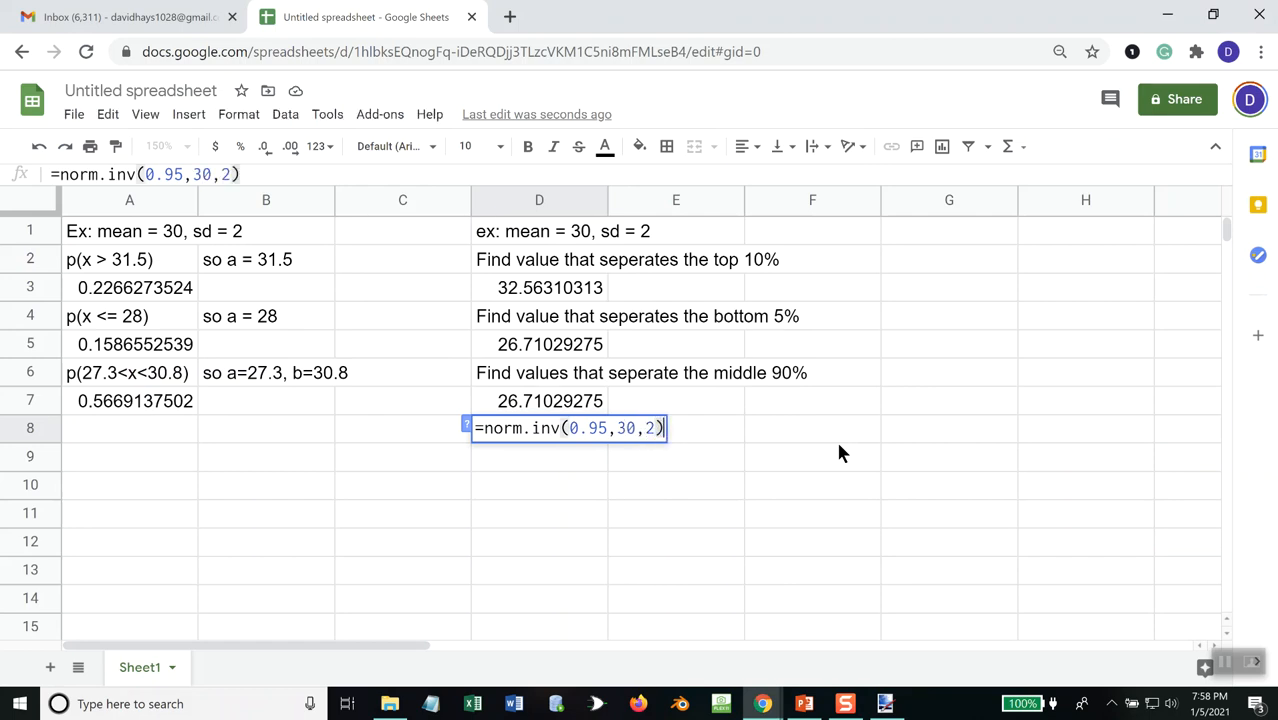
{"action": "key", "text": "Return"}
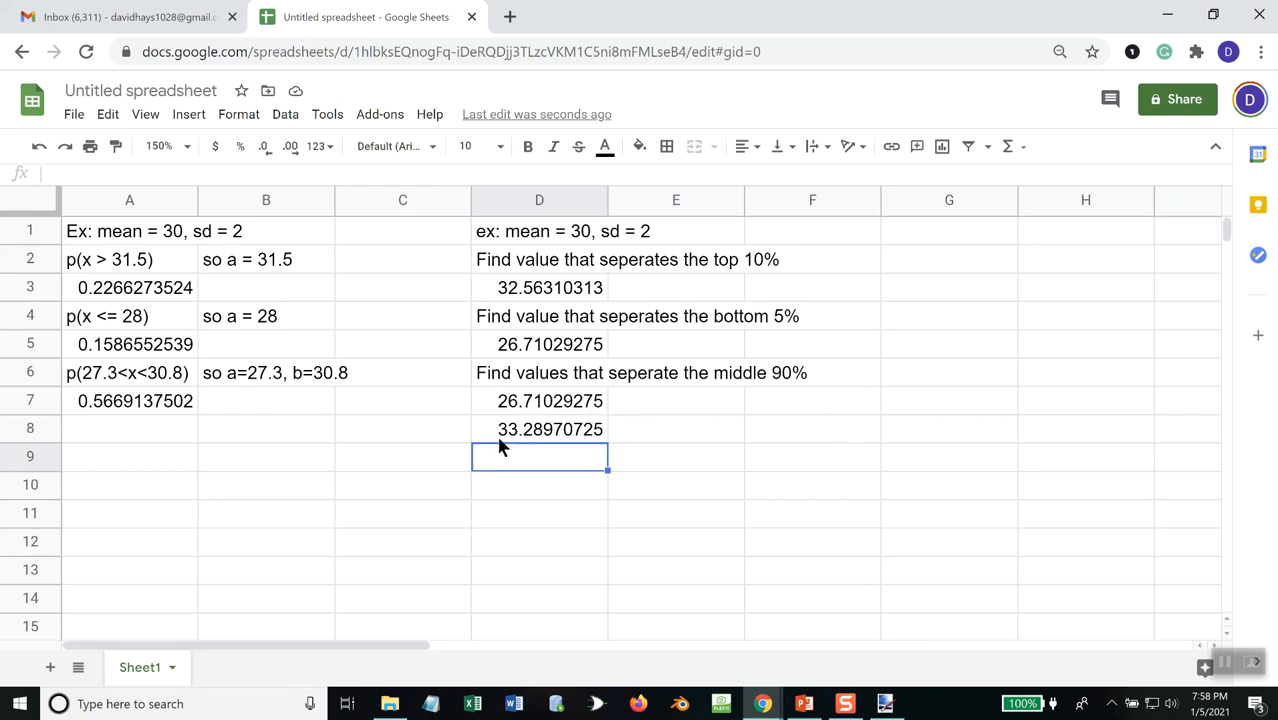
Select cell A10, switch to PowerPoint, and show the "Finding Probability – Central Limit Theorem" slide
{"action": "left_click", "coordinate": [153, 492]}
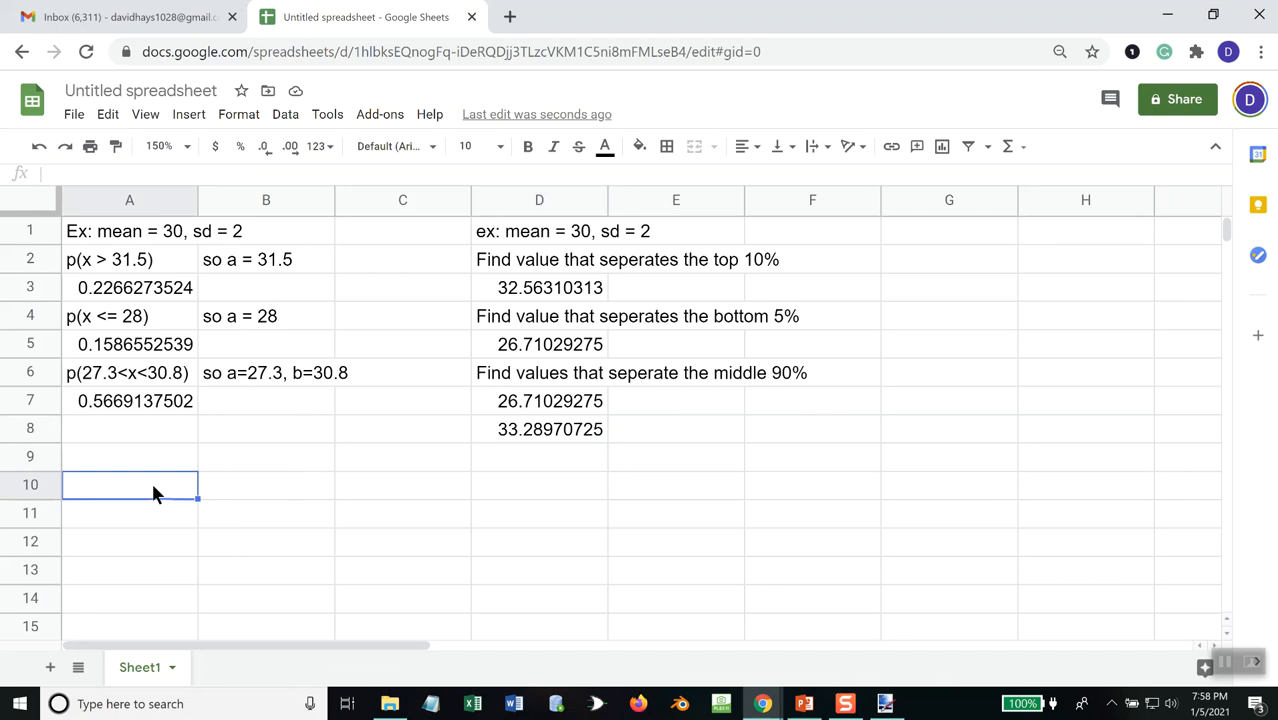
{"action": "key", "text": "alt+Tab"}
{"action": "key", "text": "Tab"}
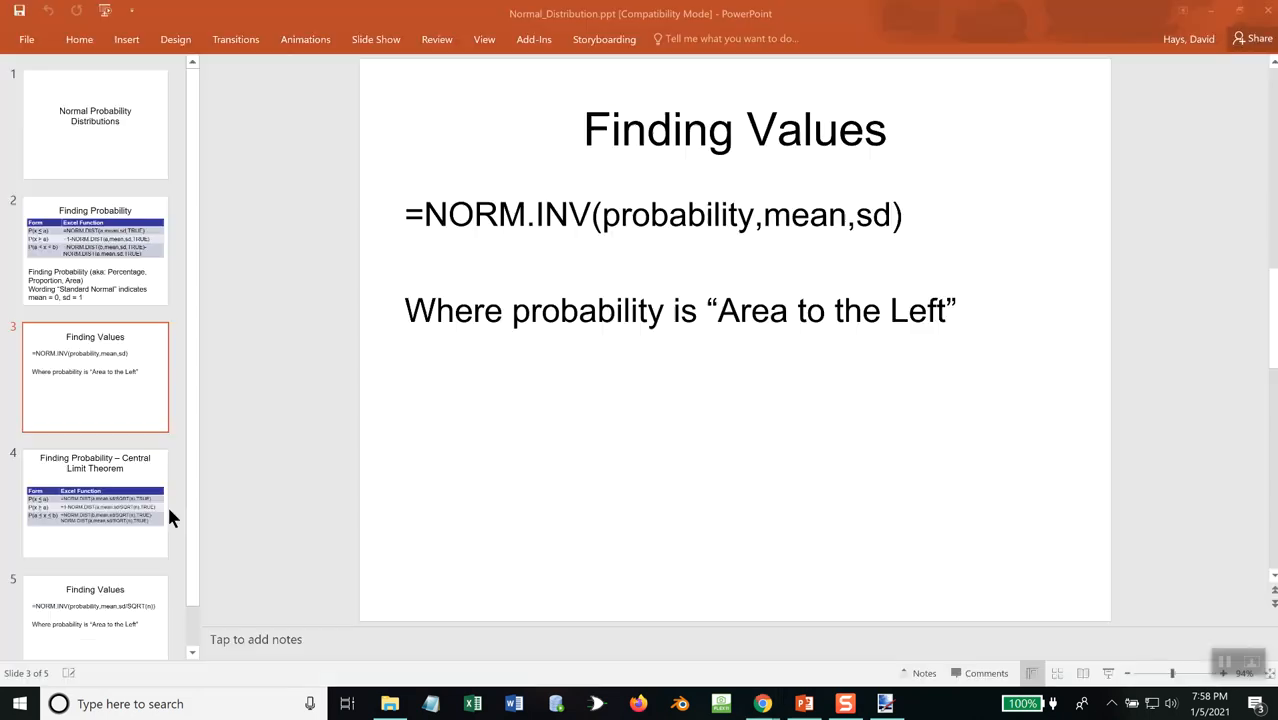
{"action": "left_click", "coordinate": [104, 517]}
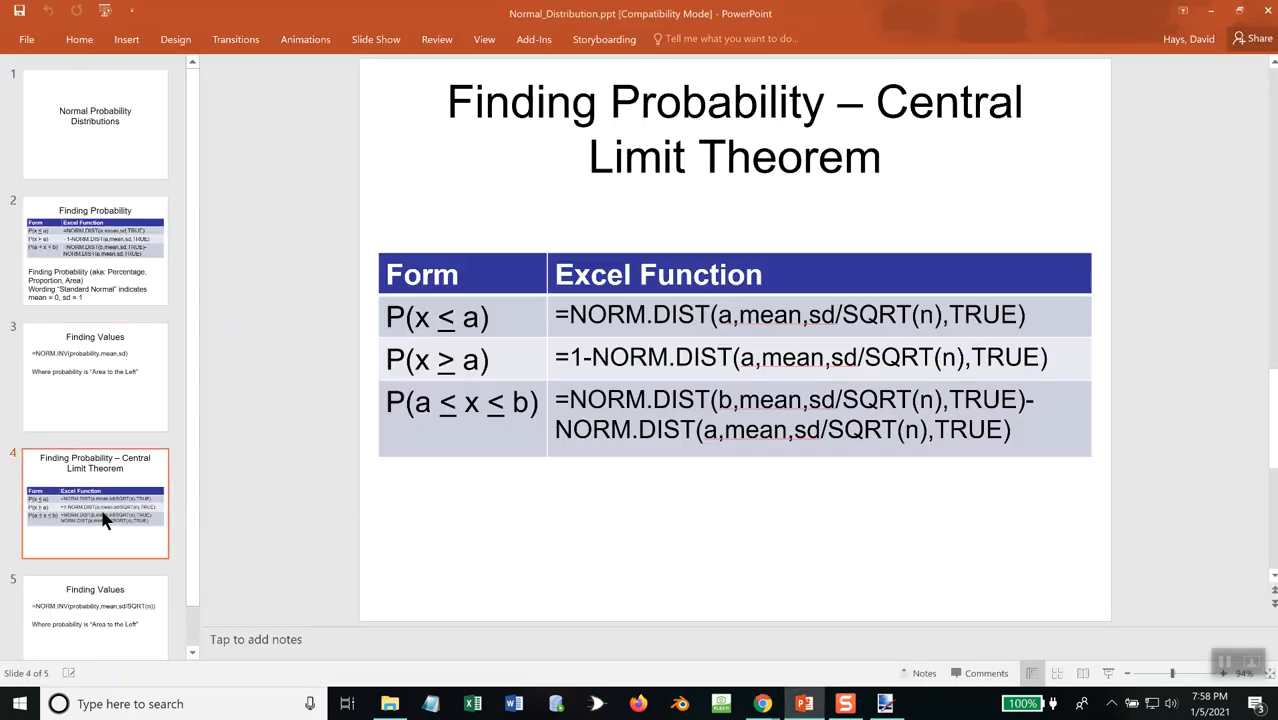